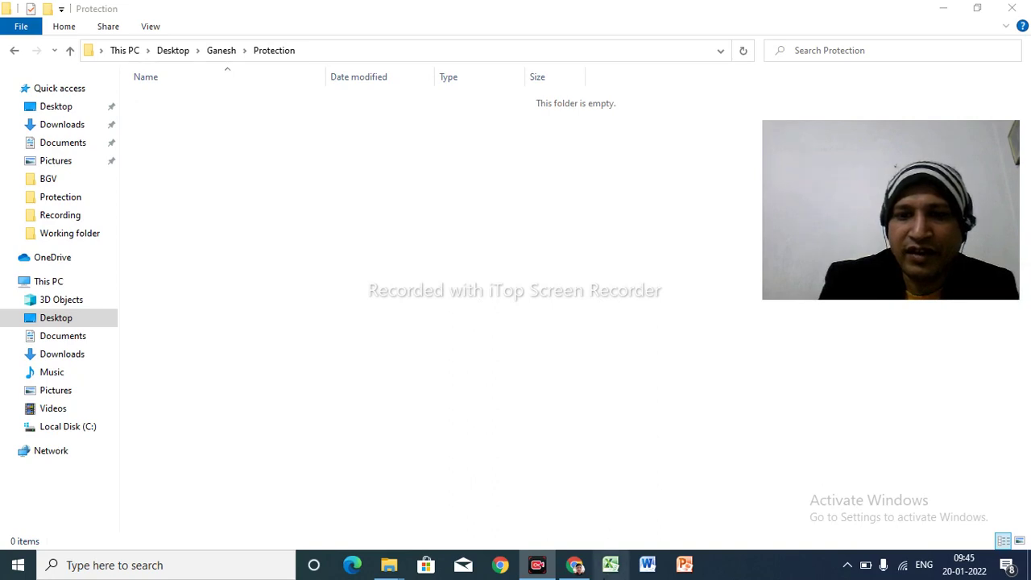
Step: Launch Excel from the taskbar with a new blank workbook
{"action": "left_click", "coordinate": [610, 567]}
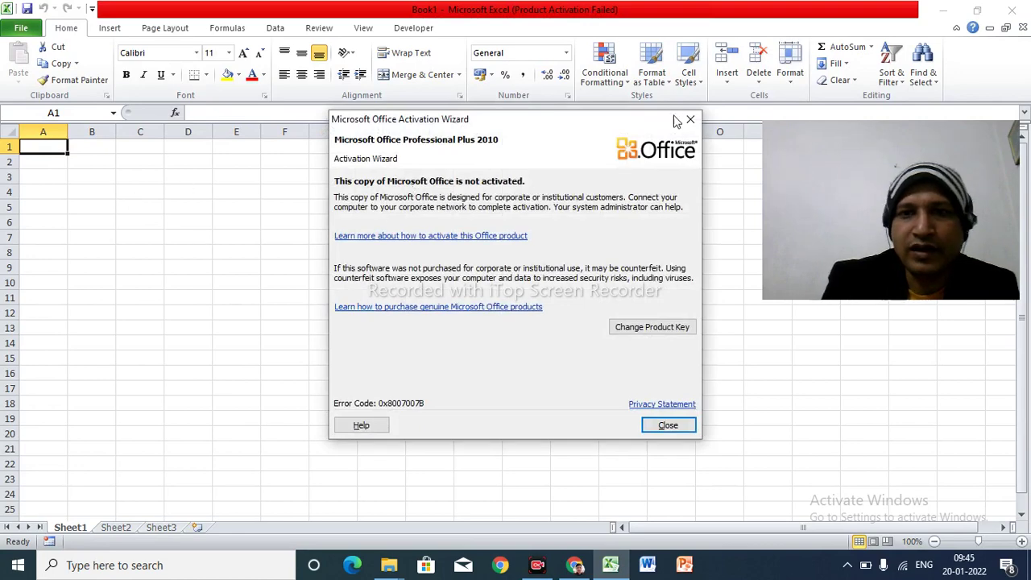
Step: Dismiss the activation notice and enter four first names down cells A1 through A4
{"action": "left_click", "coordinate": [690, 120]}
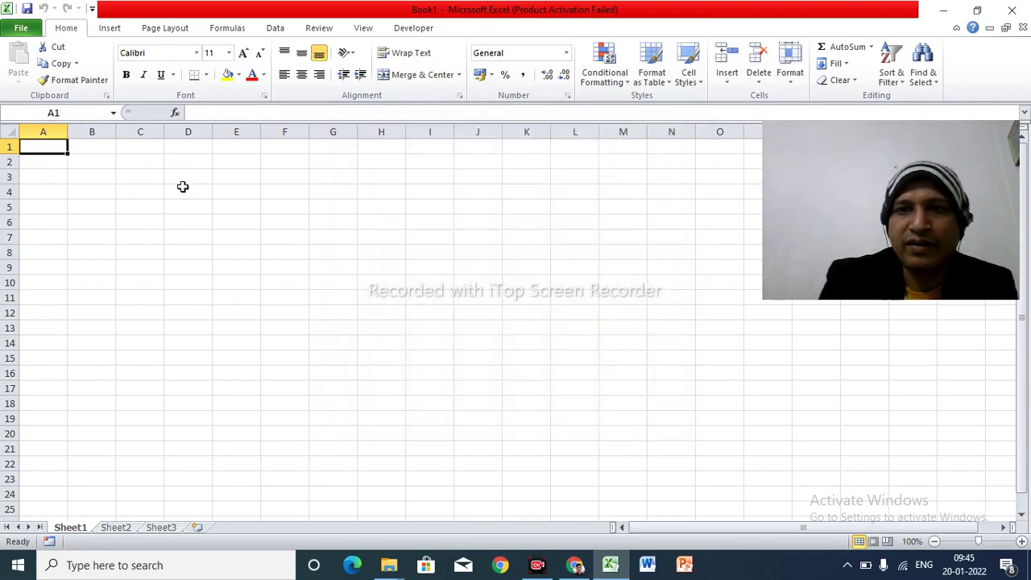
{"action": "type", "text": "gANE"}
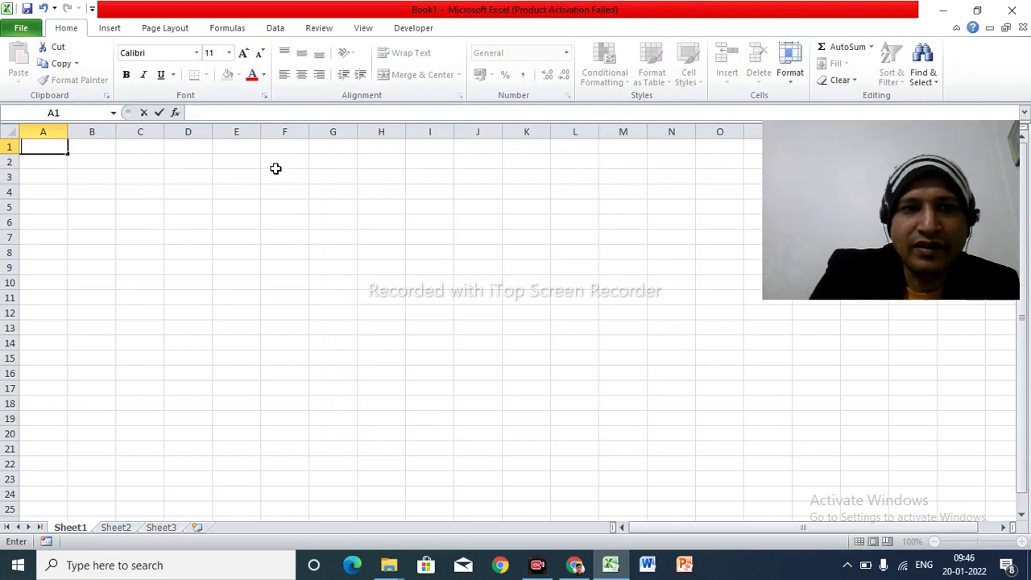
{"action": "type", "text": "anesh"}
{"action": "key", "text": "Return"}
{"action": "type", "text": "Anu"}
{"action": "type", "text": "h"}
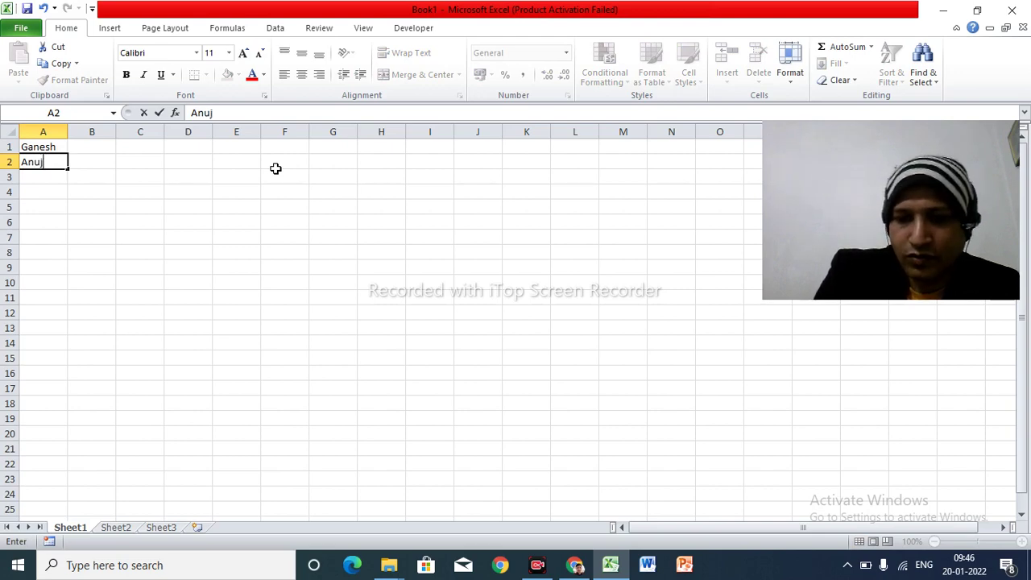
{"action": "key", "text": "Return"}
{"action": "type", "text": "Amit"}
{"action": "key", "text": "Return"}
{"action": "type", "text": "Saurabh"}
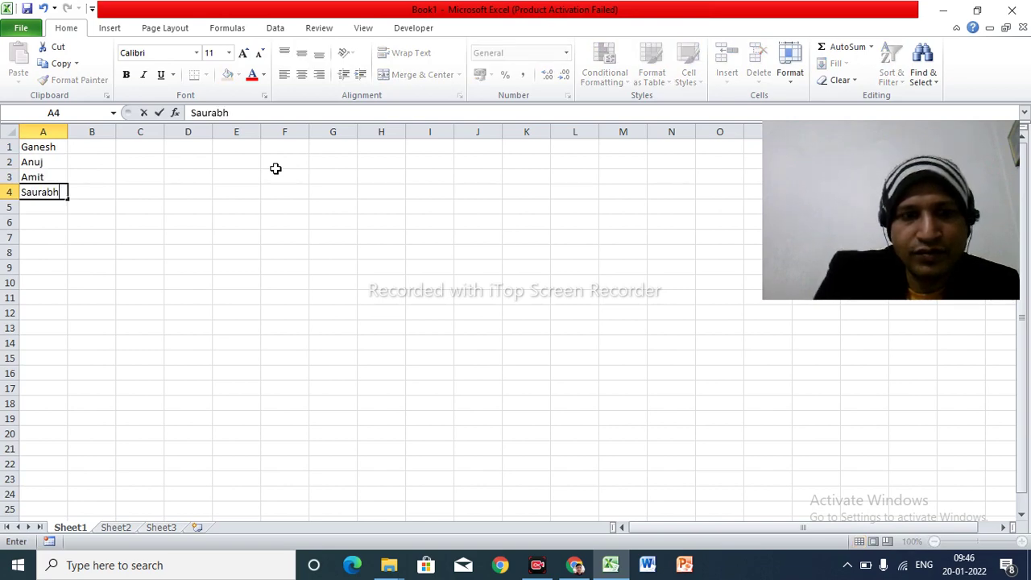
{"action": "key", "text": "Return"}
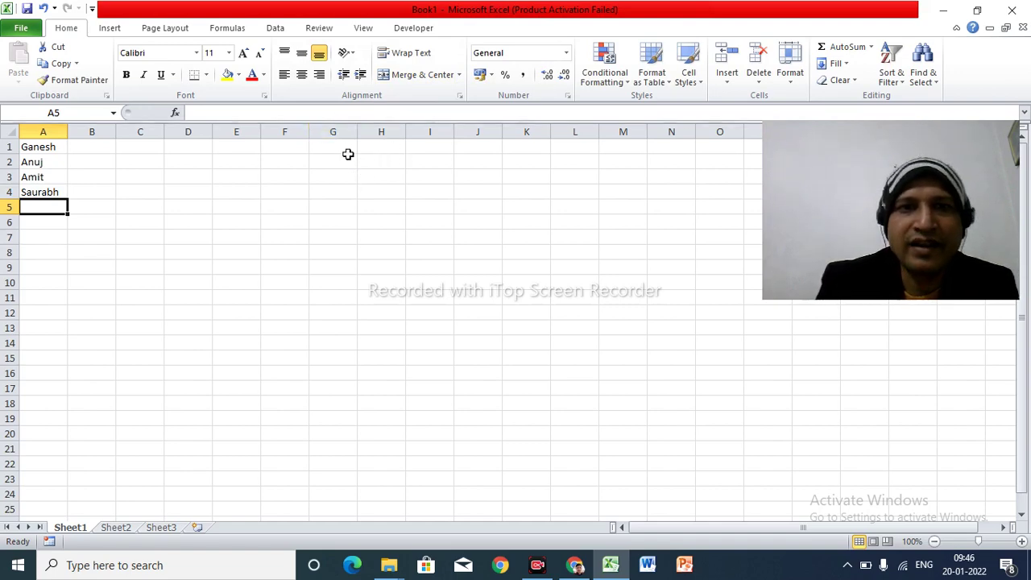
{"action": "left_click", "coordinate": [316, 29]}
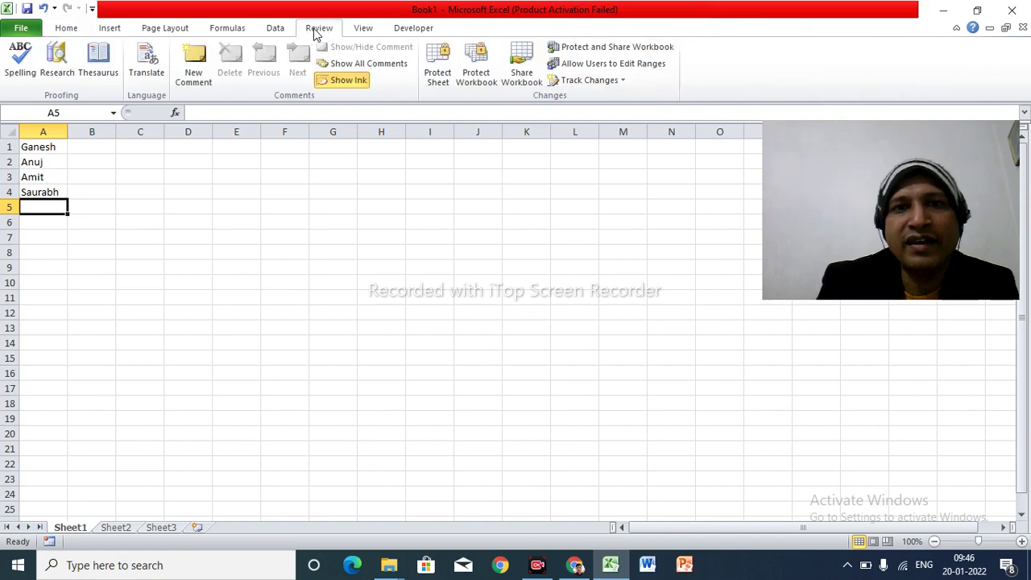
Step: Protect Sheet1 with a password, re-entering it to confirm
{"action": "left_click", "coordinate": [437, 74]}
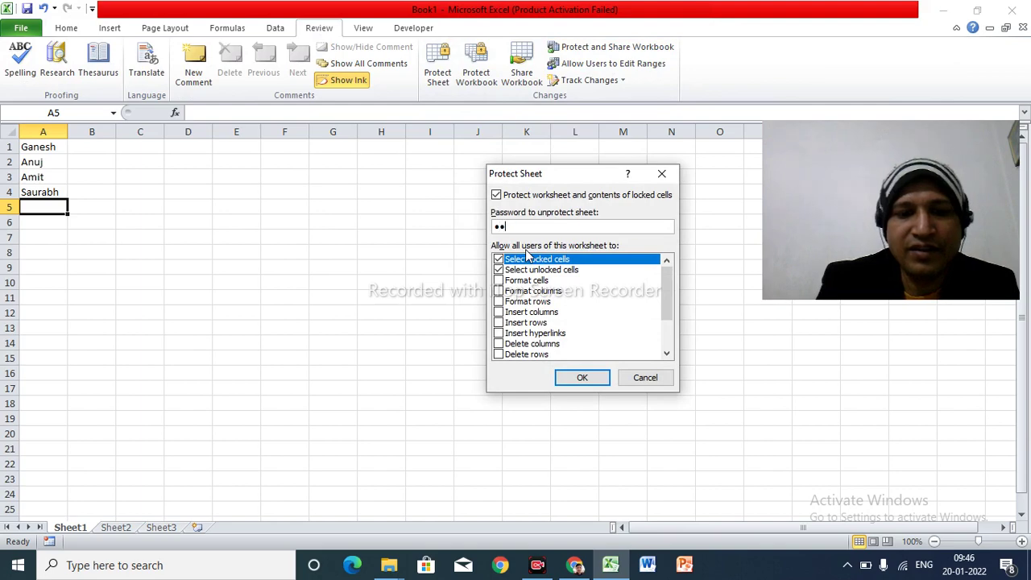
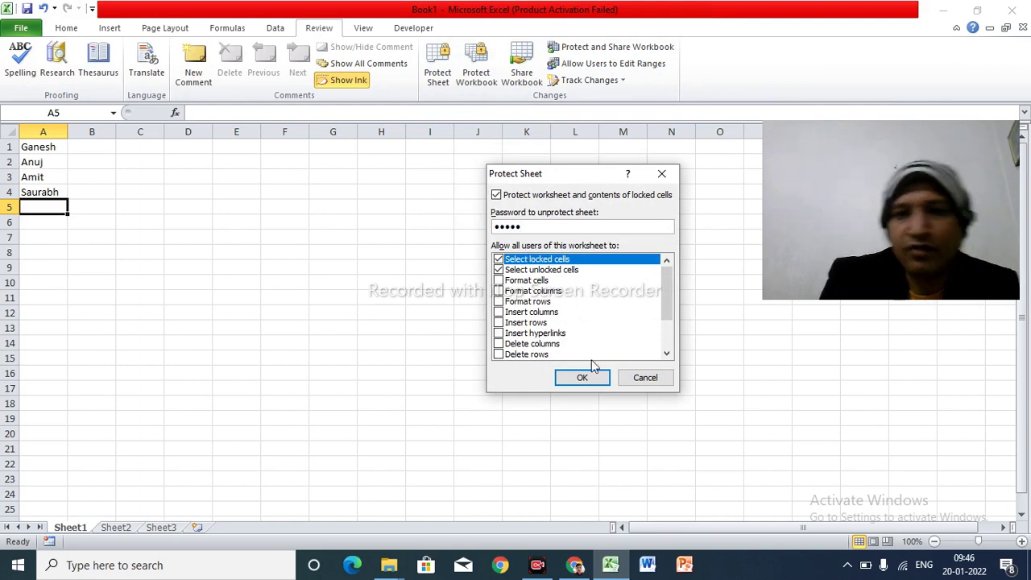
{"action": "left_click", "coordinate": [581, 379]}
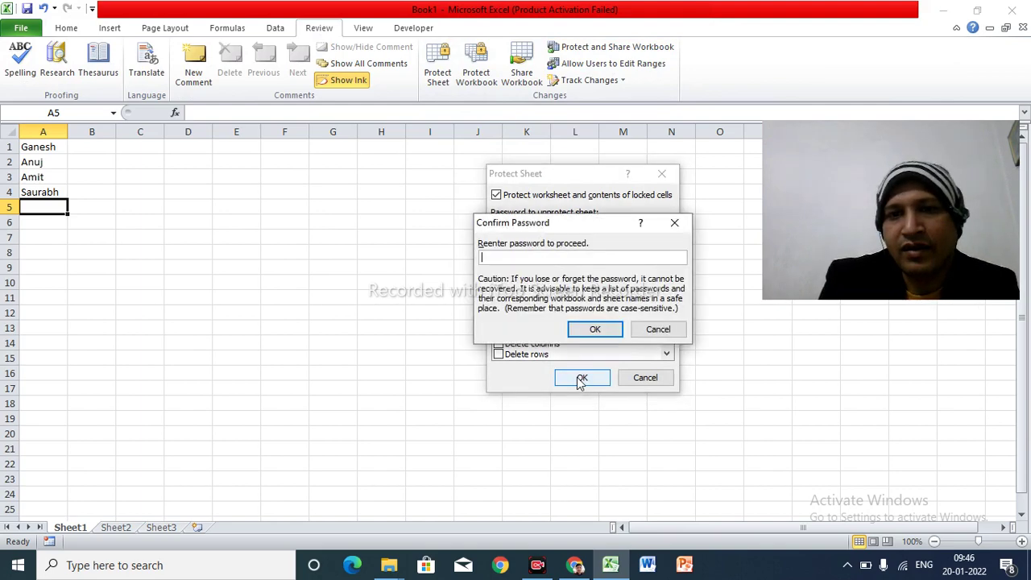
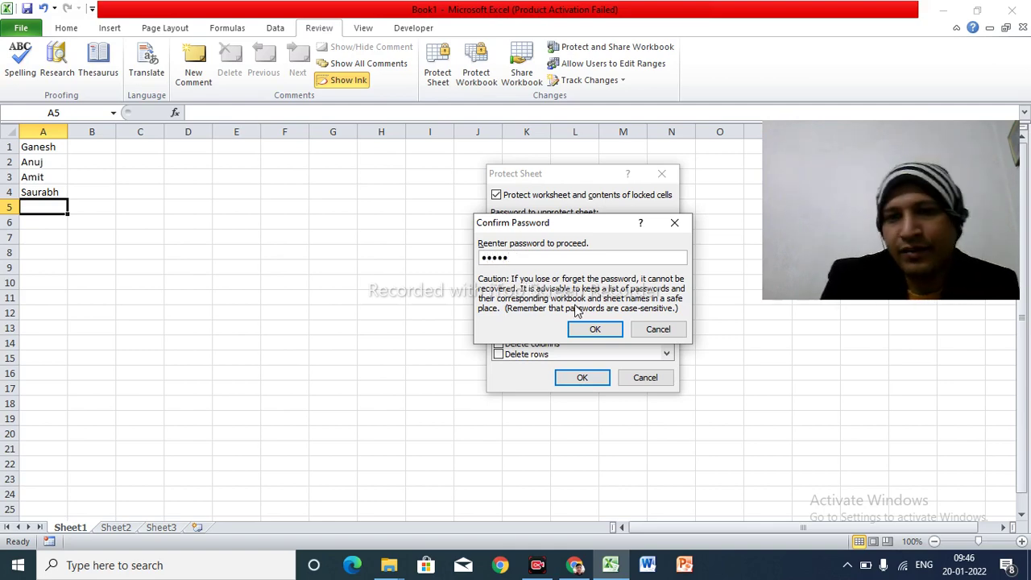
{"action": "left_click", "coordinate": [595, 330]}
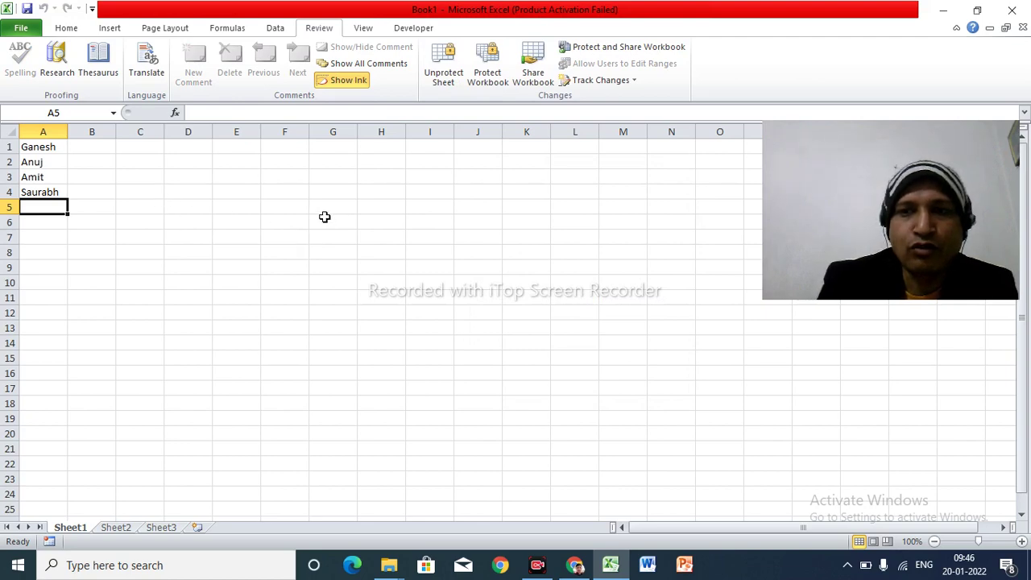
{"action": "left_click", "coordinate": [250, 208]}
Step: Confirm E5 is locked, save as Book1.xlsx in Desktop > Ganesh > Protection, and close Excel
{"action": "double_click", "coordinate": [249, 208]}
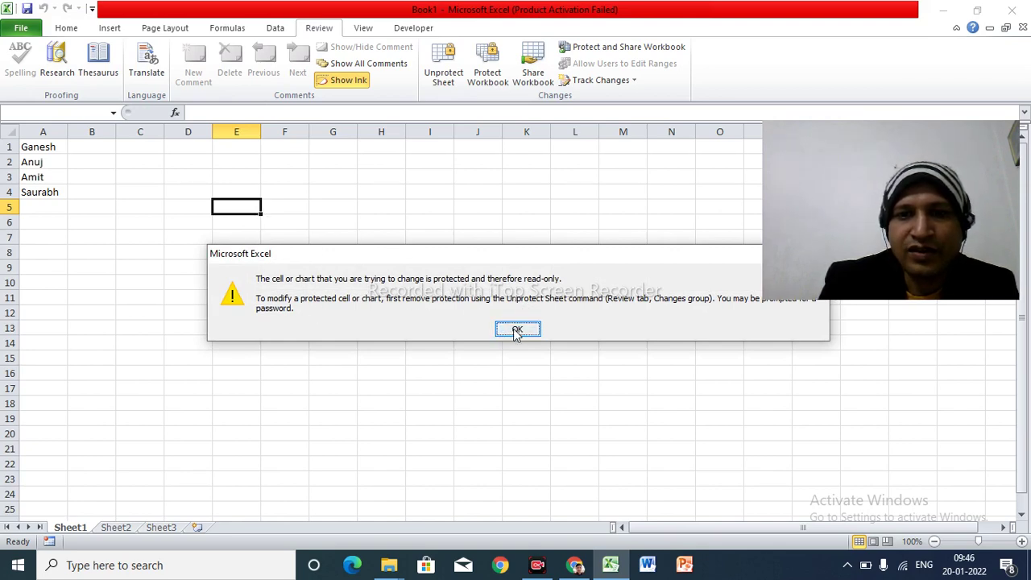
{"action": "left_click", "coordinate": [514, 329]}
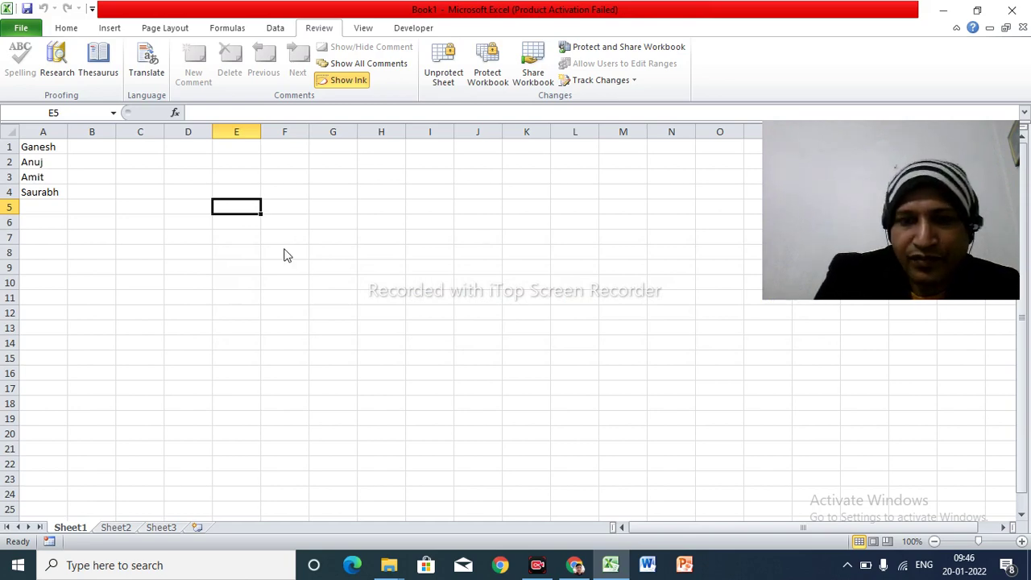
{"action": "key", "text": "ctrl+s"}
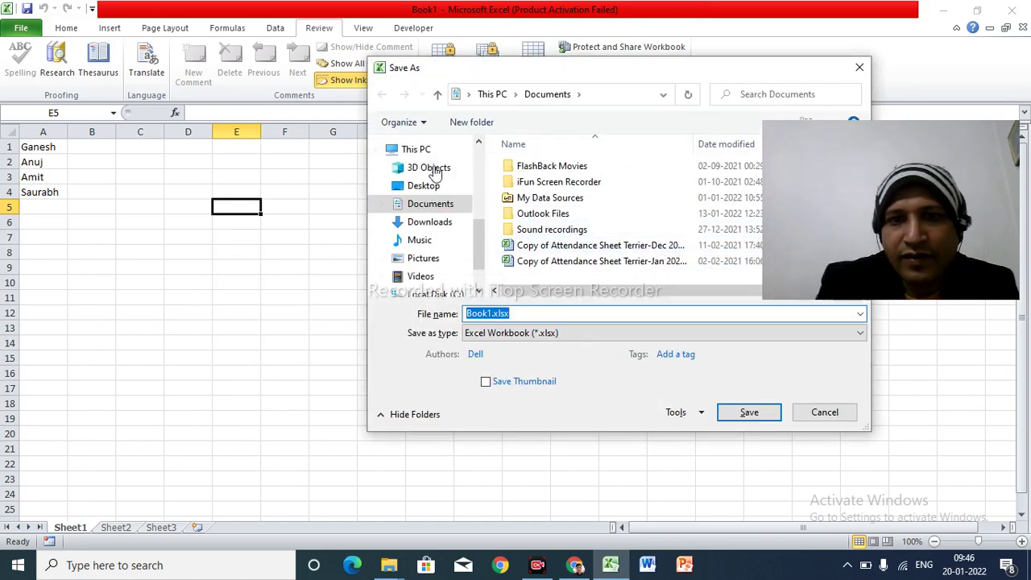
{"action": "left_click", "coordinate": [427, 187]}
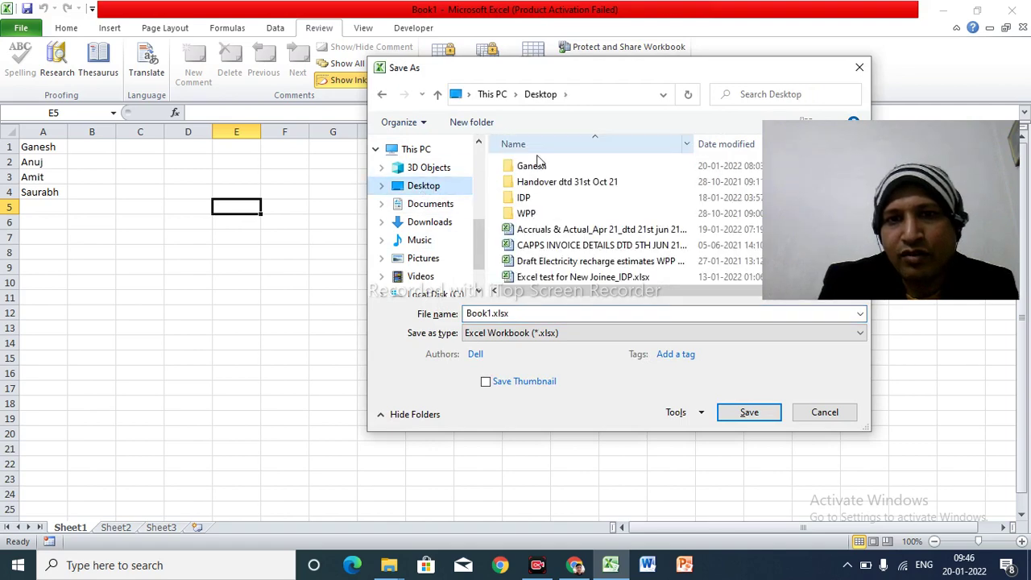
{"action": "left_click", "coordinate": [535, 171]}
{"action": "double_click", "coordinate": [535, 168]}
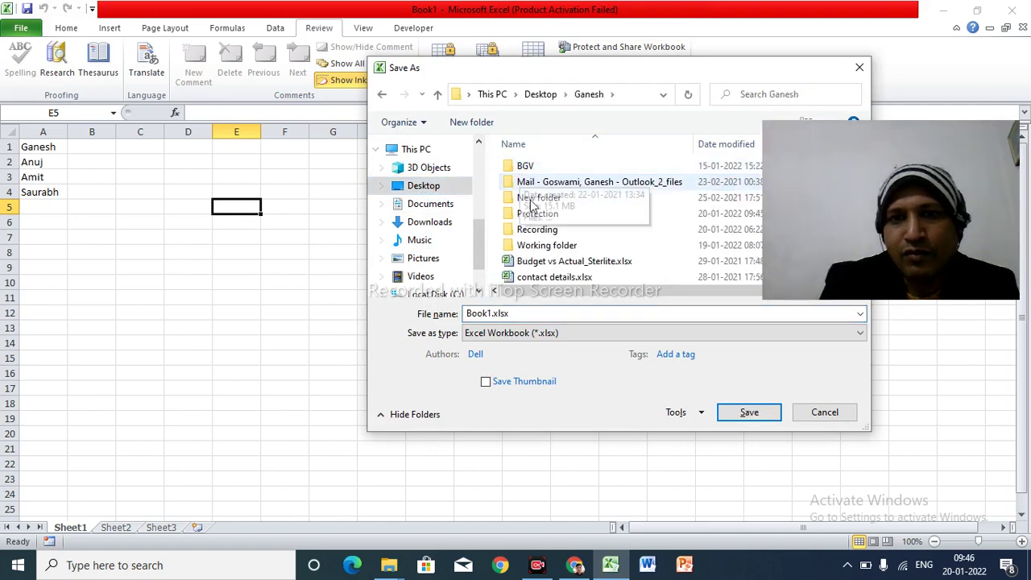
{"action": "double_click", "coordinate": [537, 216]}
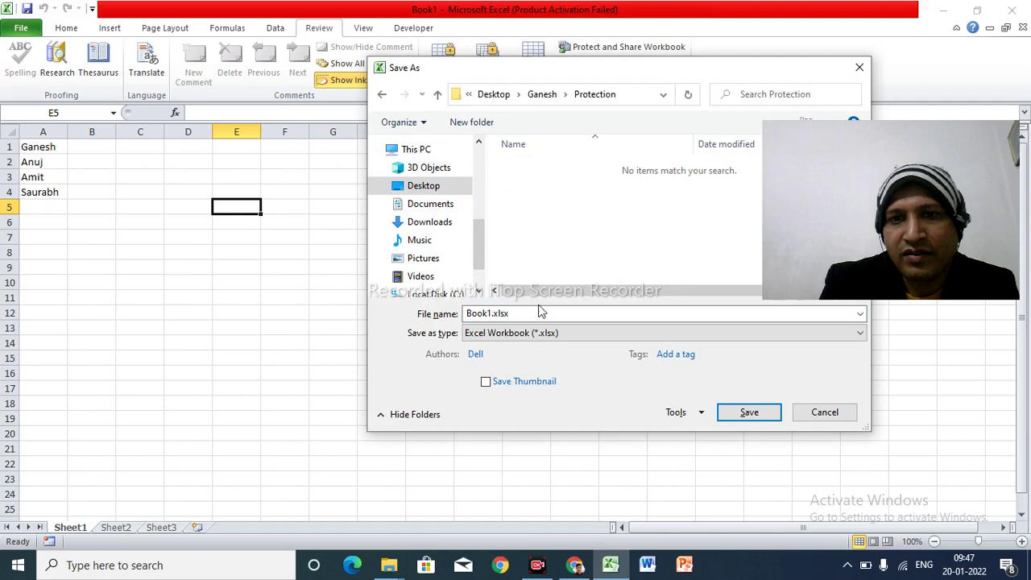
{"action": "left_click", "coordinate": [738, 414]}
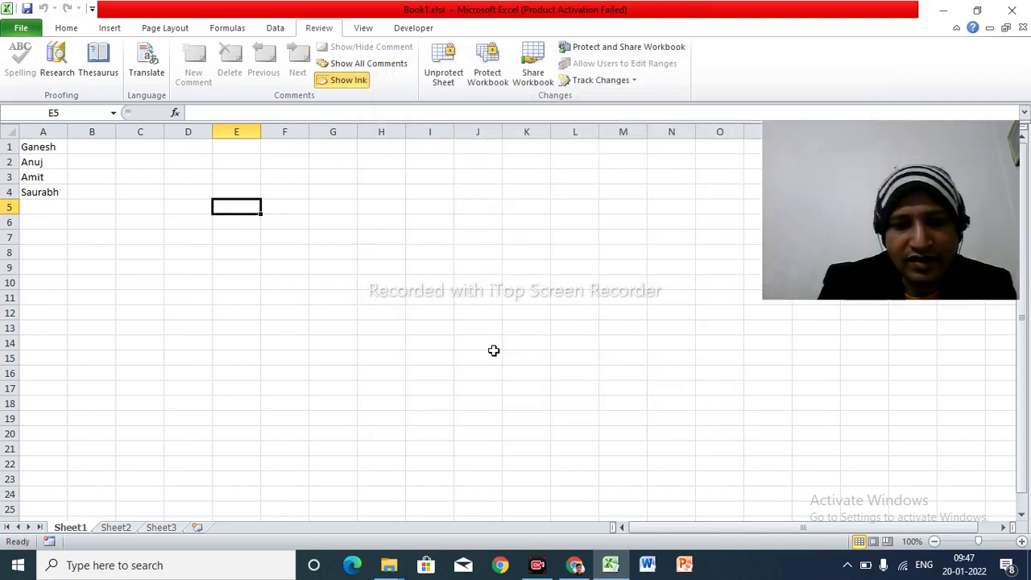
{"action": "left_click", "coordinate": [1013, 11]}
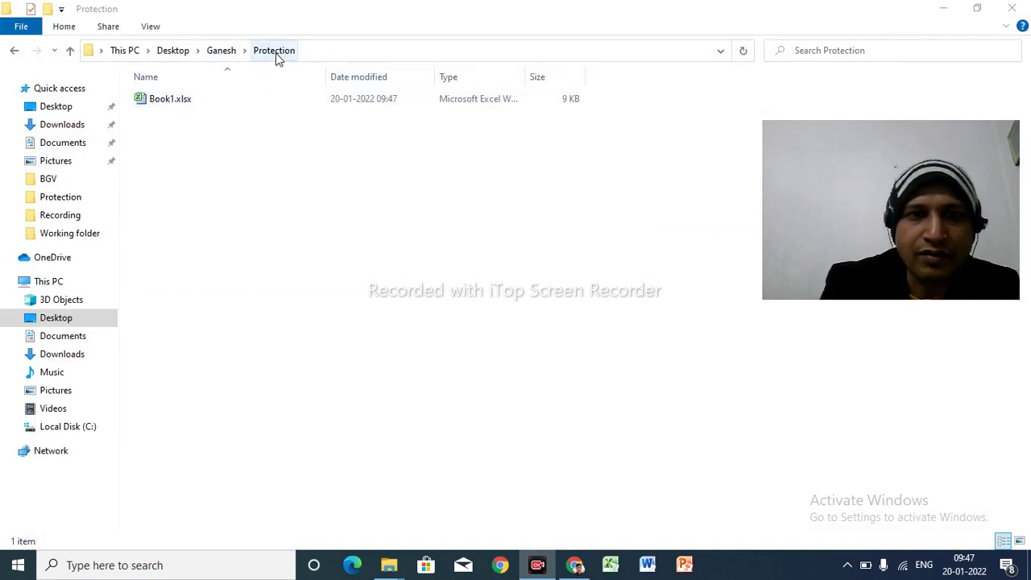
{"action": "left_click", "coordinate": [186, 102]}
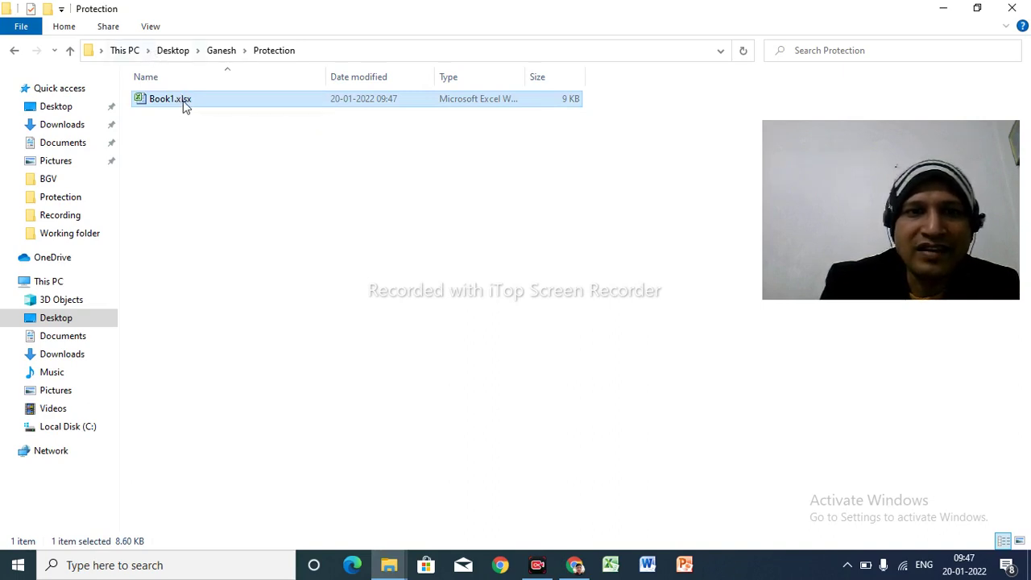
{"action": "left_click", "coordinate": [150, 26]}
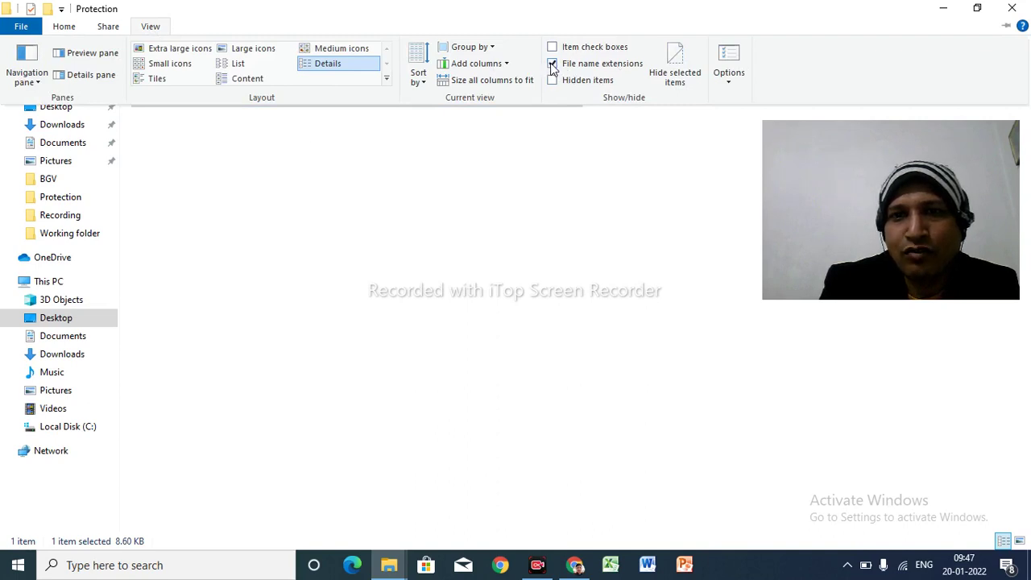
{"action": "left_click", "coordinate": [181, 103]}
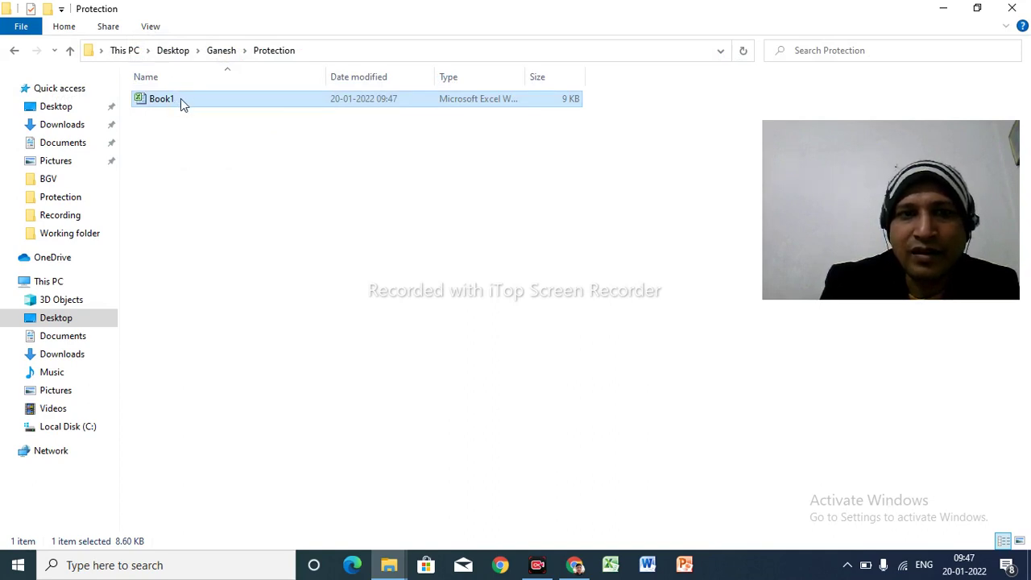
{"action": "left_click", "coordinate": [153, 29]}
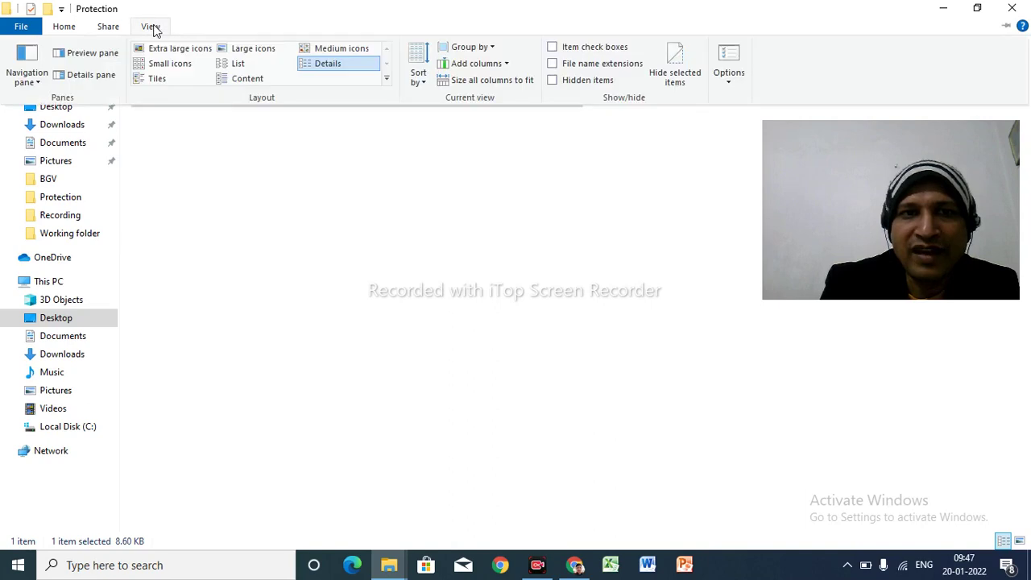
{"action": "left_click", "coordinate": [553, 64]}
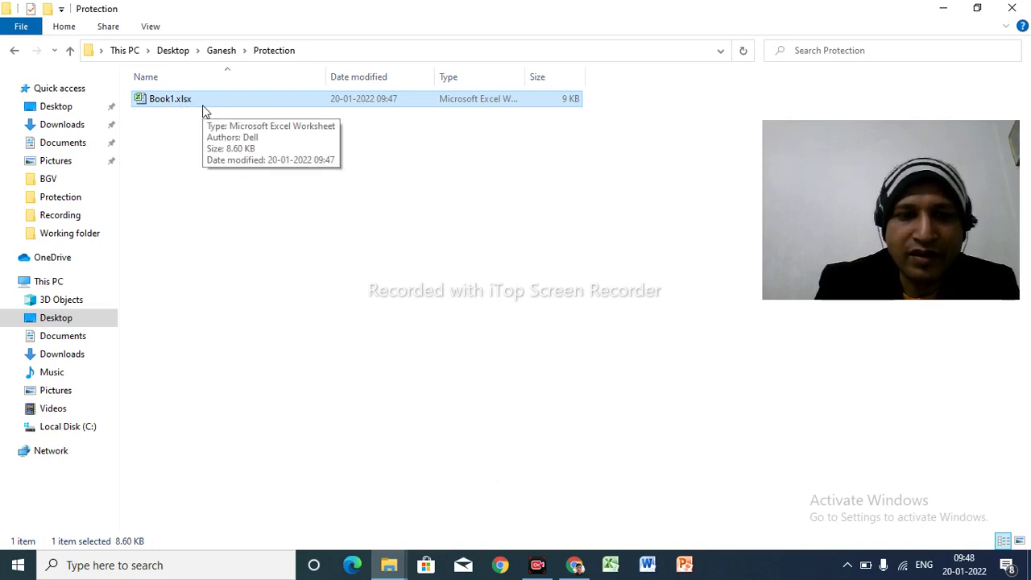
Step: Rename Book1.xlsx to Book1.zip, accepting the extension-change warning
{"action": "key", "text": "F2"}
{"action": "left_click", "coordinate": [199, 98]}
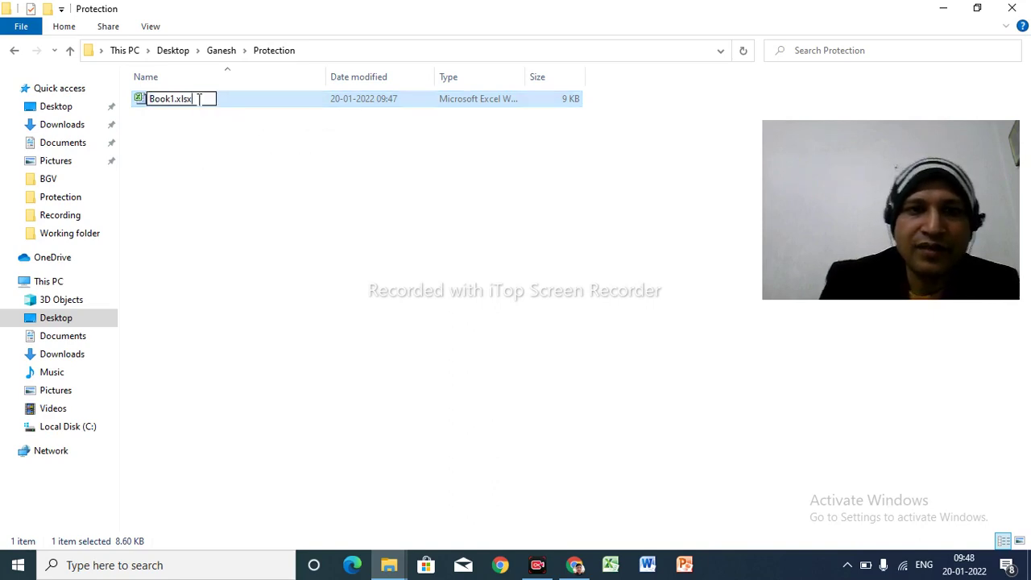
{"action": "key", "text": "BackSpace"}
{"action": "key", "text": "BackSpace"}
{"action": "key", "text": "BackSpace"}
{"action": "key", "text": "BackSpace"}
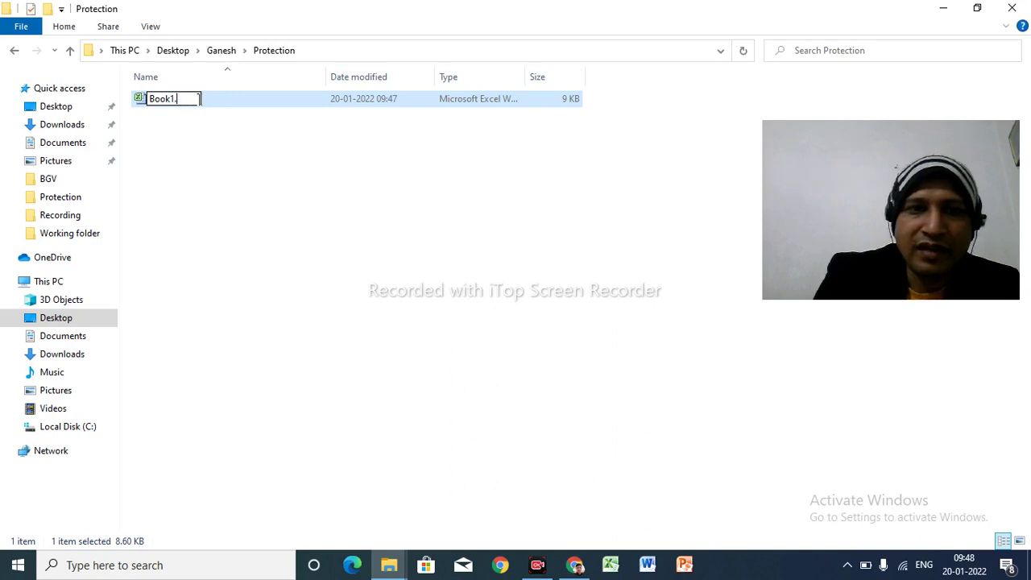
{"action": "type", "text": "zip"}
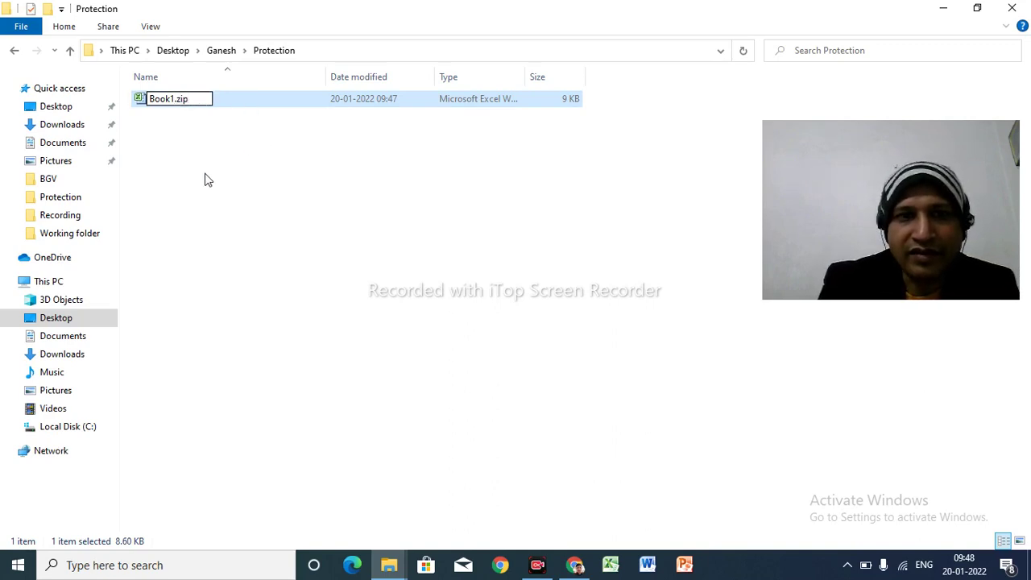
{"action": "key", "text": "Return"}
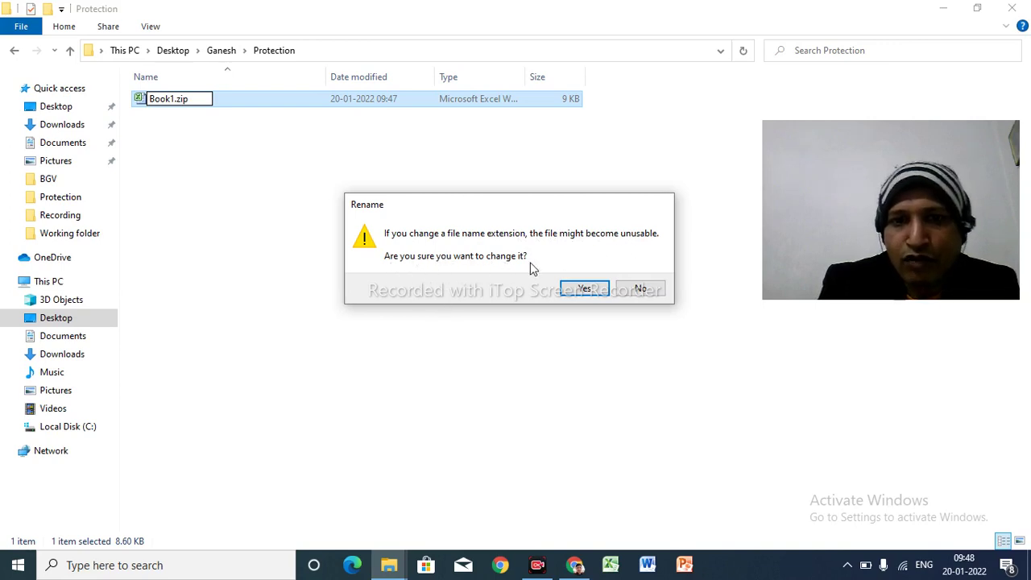
{"action": "left_click", "coordinate": [577, 293]}
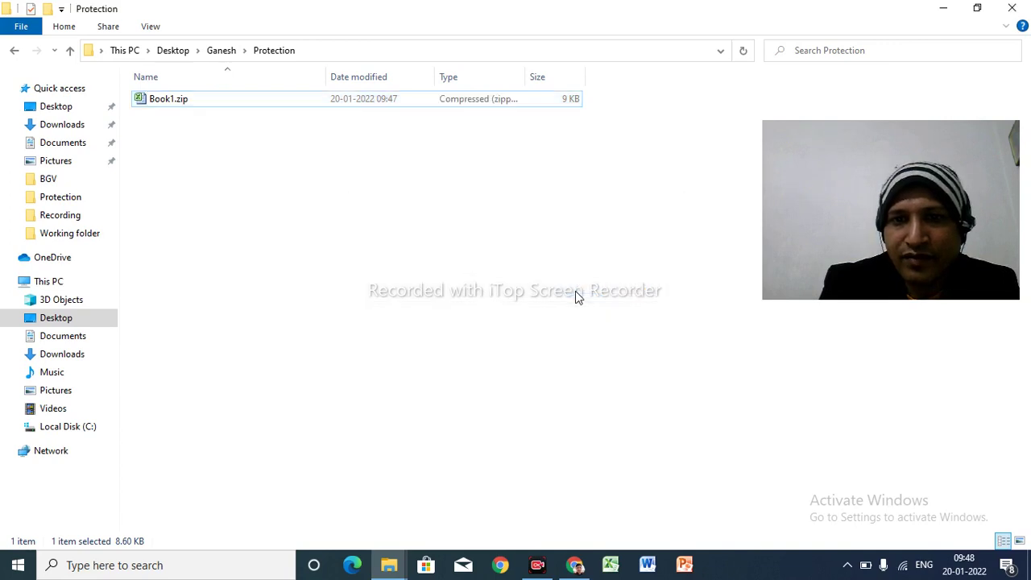
{"action": "left_click", "coordinate": [172, 99]}
{"action": "right_click", "coordinate": [173, 99]}
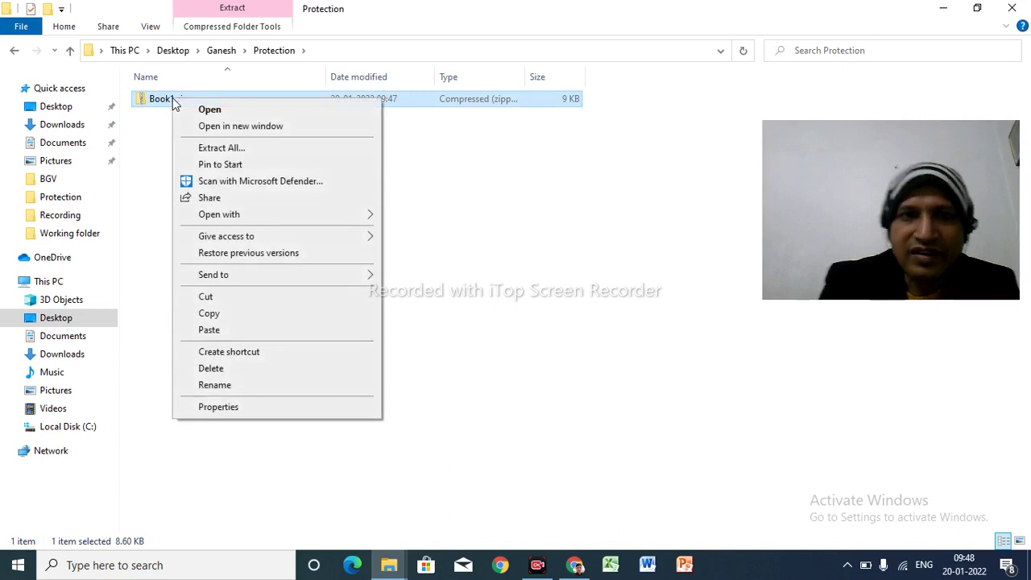
Step: Extract all of Book1.zip into the default Book1 folder
{"action": "left_click", "coordinate": [222, 150]}
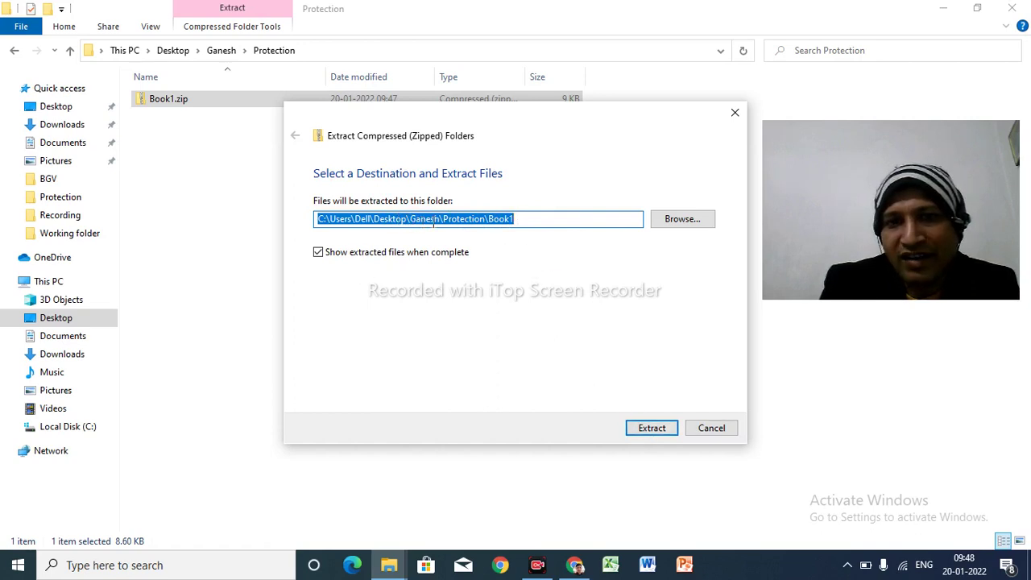
{"action": "left_click", "coordinate": [647, 430]}
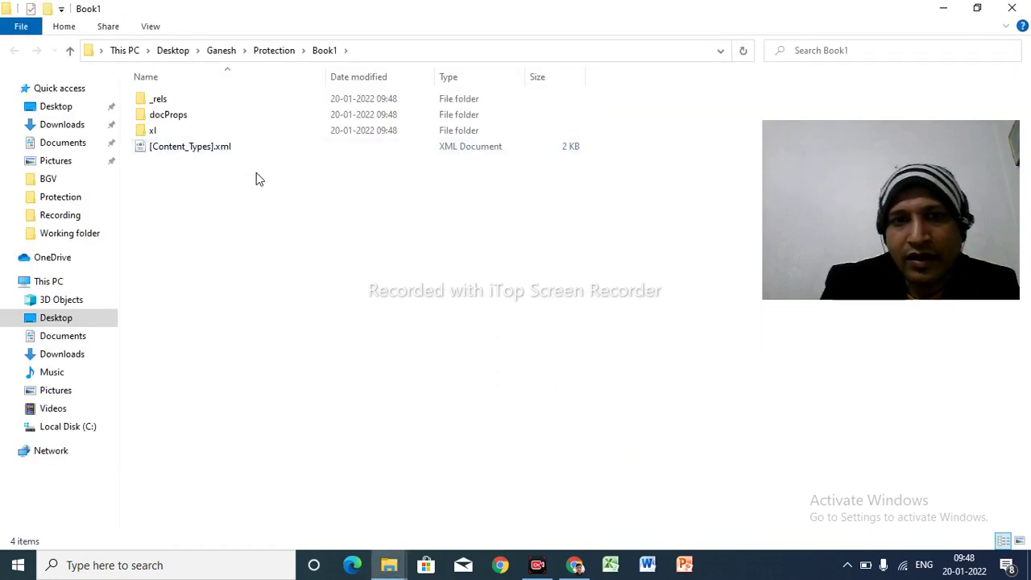
Step: Open sheet1.xml from Book1\xl\worksheets in WordPad
{"action": "double_click", "coordinate": [157, 132]}
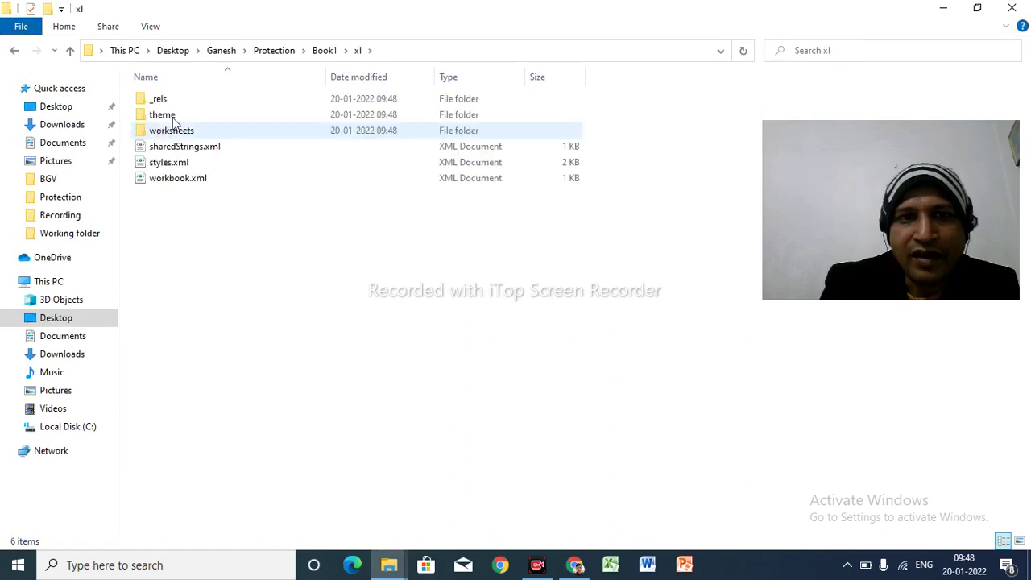
{"action": "double_click", "coordinate": [184, 131]}
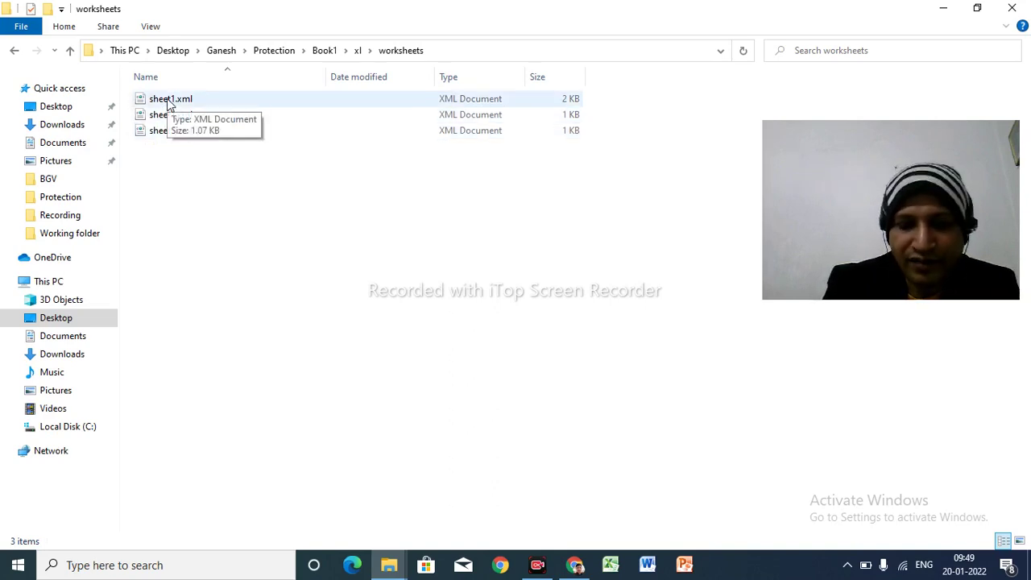
{"action": "left_click", "coordinate": [168, 100]}
{"action": "right_click", "coordinate": [167, 100]}
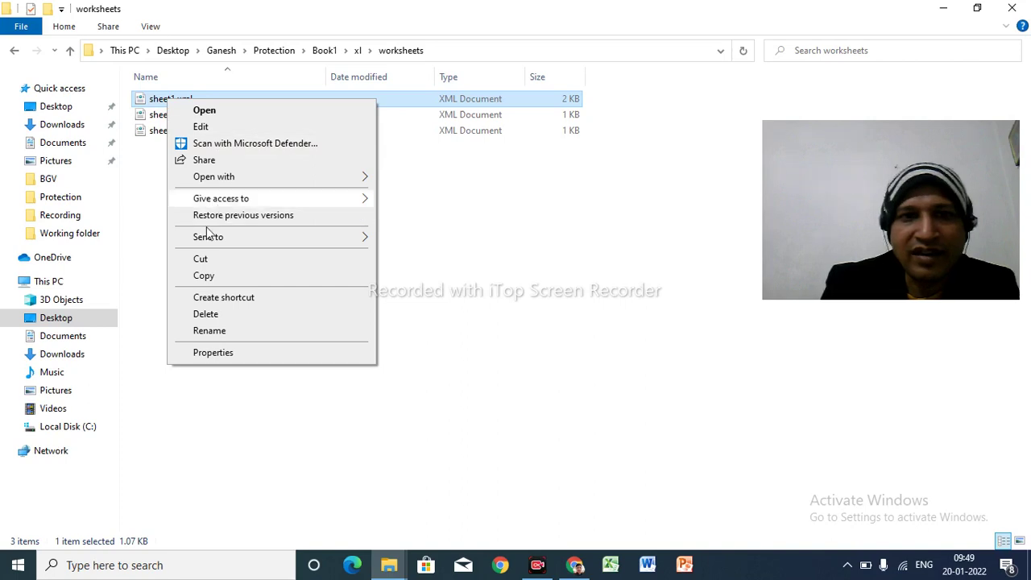
{"action": "mouse_move", "coordinate": [214, 177]}
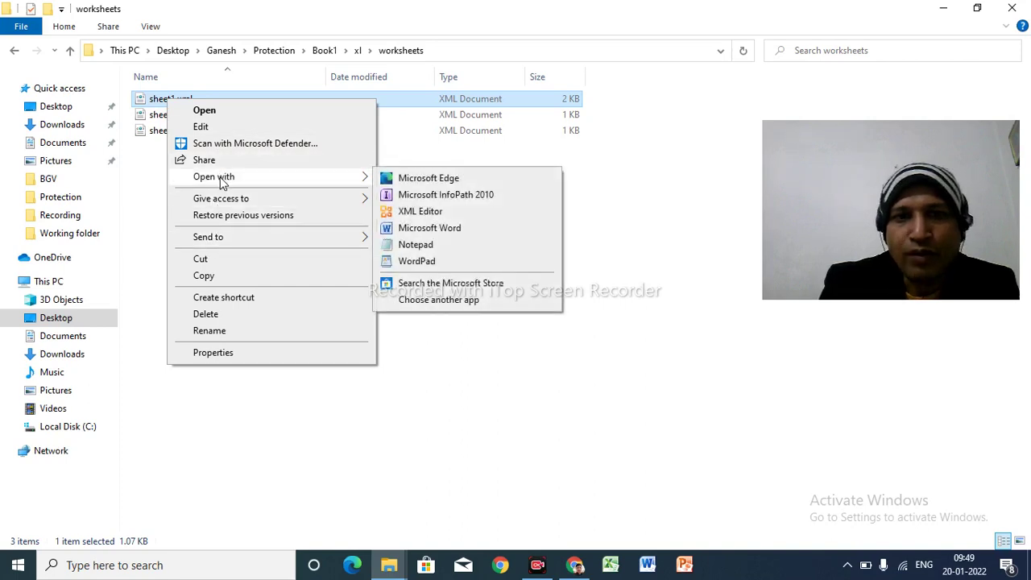
{"action": "left_click", "coordinate": [417, 262]}
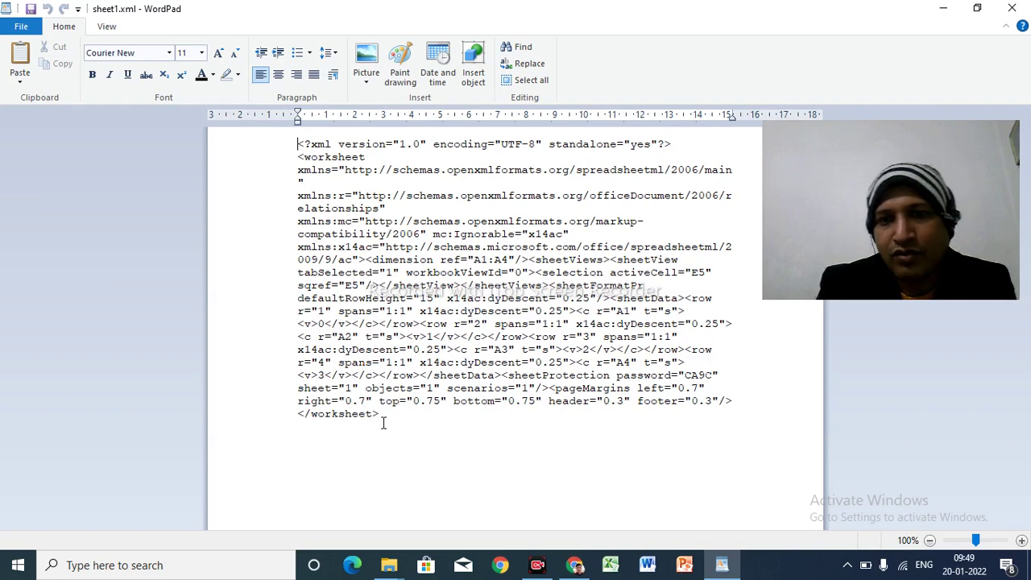
Step: Search sheet1.xml for 'protection' to find the sheetProtection element
{"action": "key", "text": "ctrl+f"}
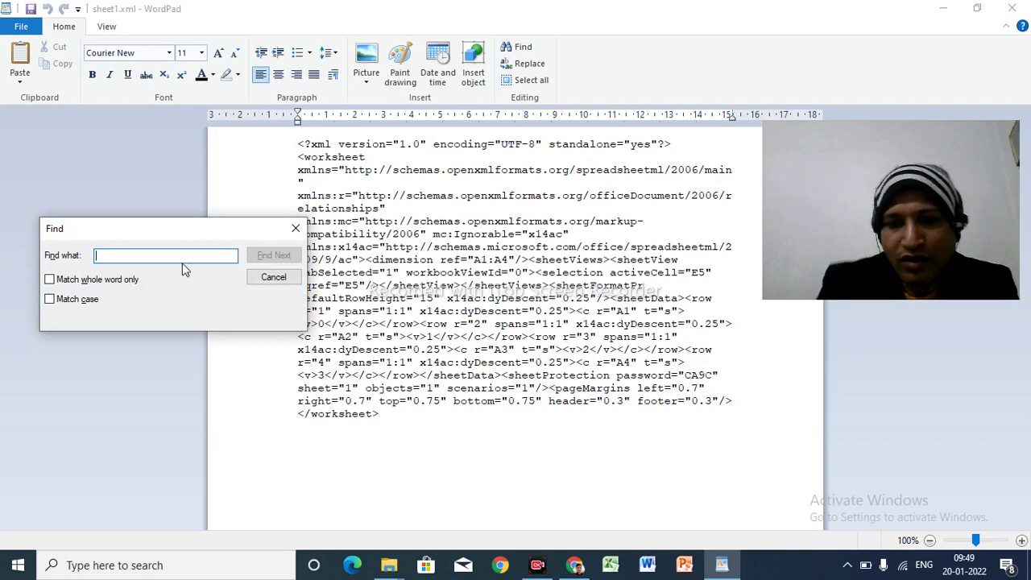
{"action": "type", "text": "pro"}
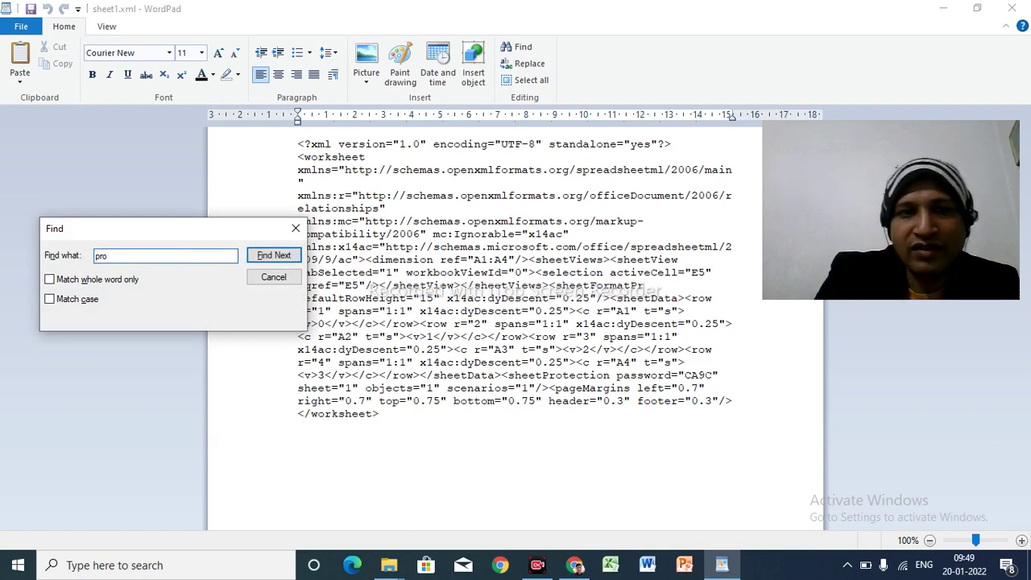
{"action": "type", "text": "cteion"}
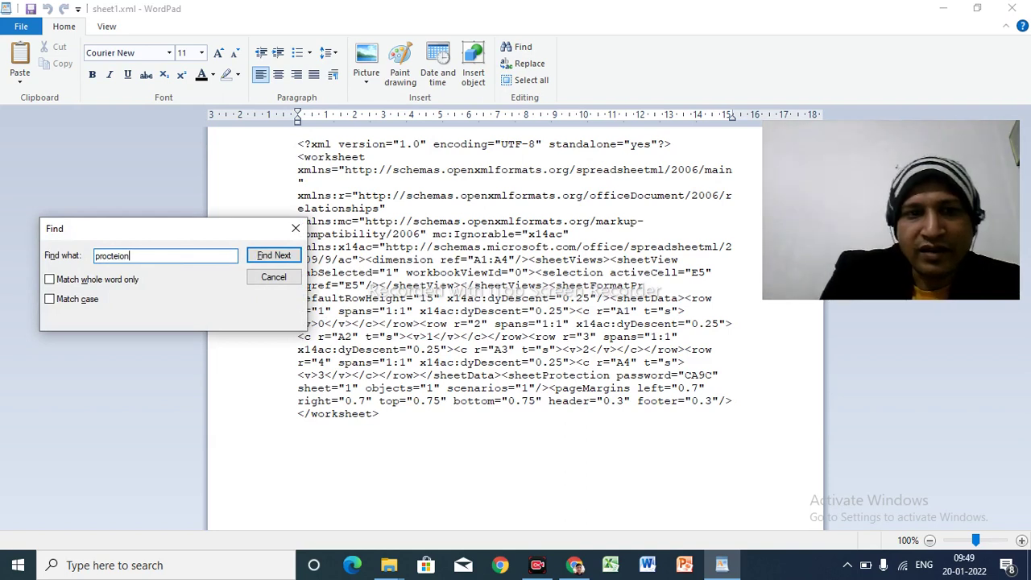
{"action": "key", "text": "BackSpace"}
{"action": "key", "text": "BackSpace"}
{"action": "key", "text": "BackSpace"}
{"action": "type", "text": "ction"}
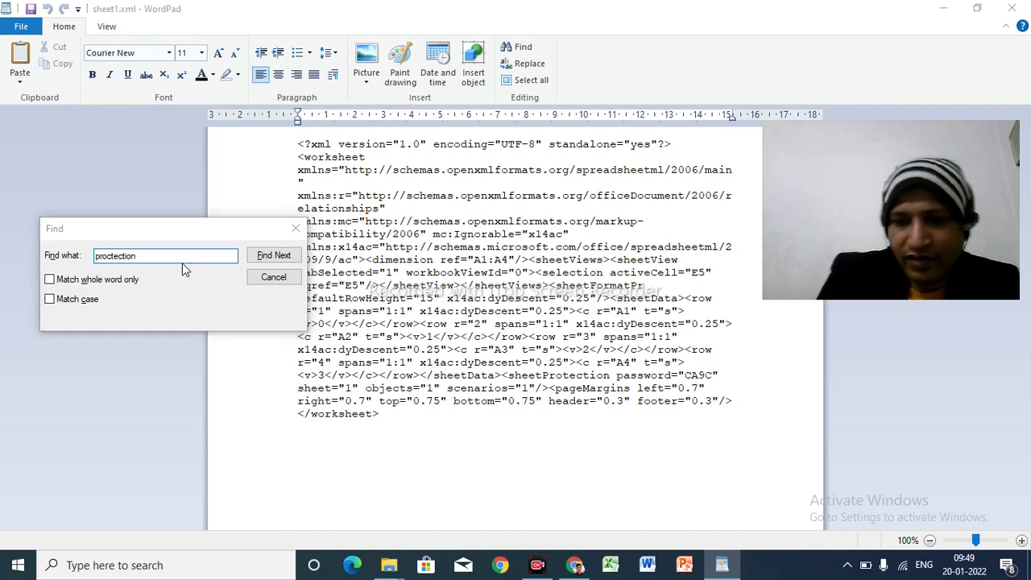
{"action": "key", "text": "Return"}
{"action": "key", "text": "Return"}
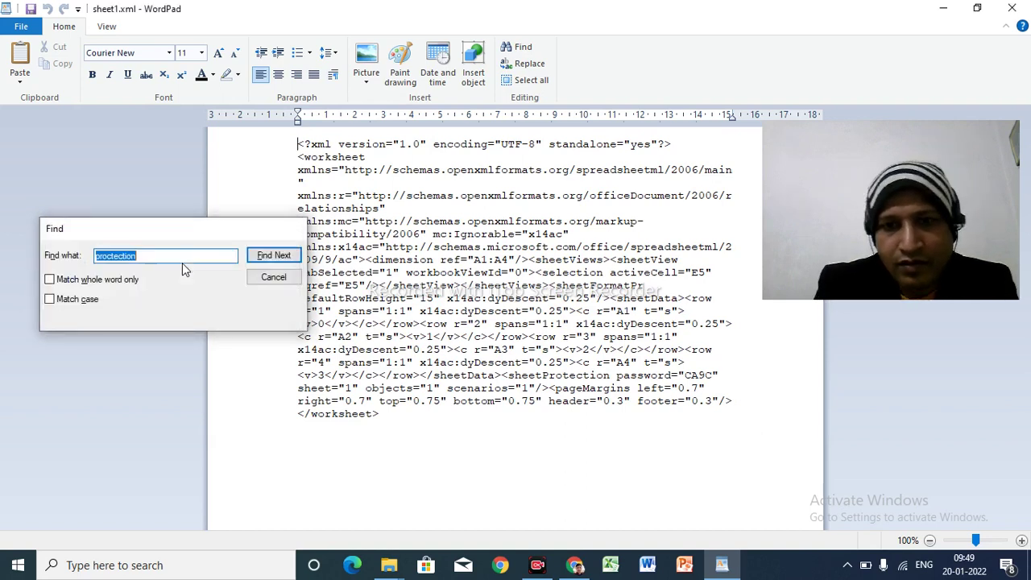
{"action": "key", "text": "Escape"}
{"action": "key", "text": "ctrl+f"}
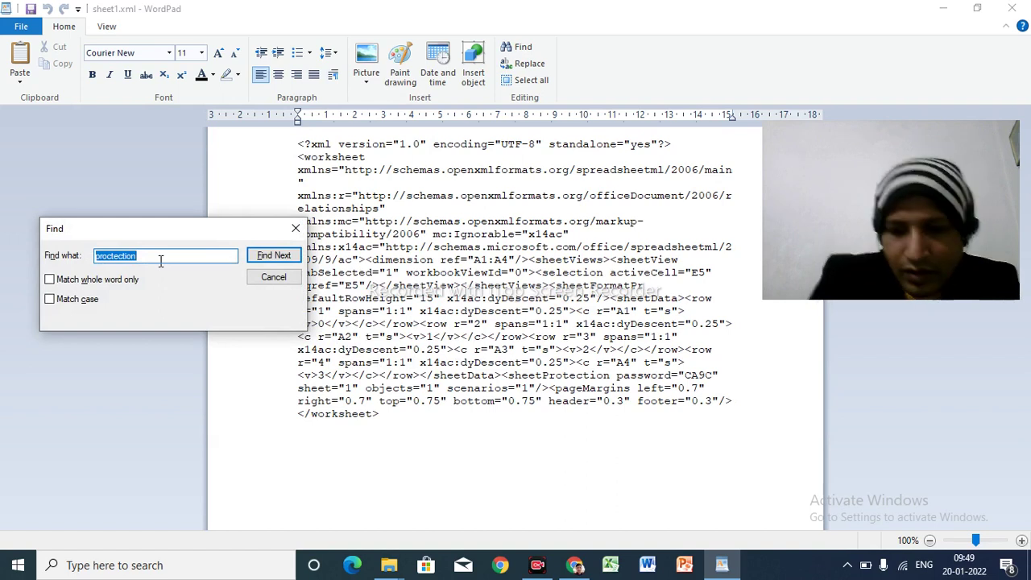
{"action": "type", "text": "protection"}
{"action": "key", "text": "Return"}
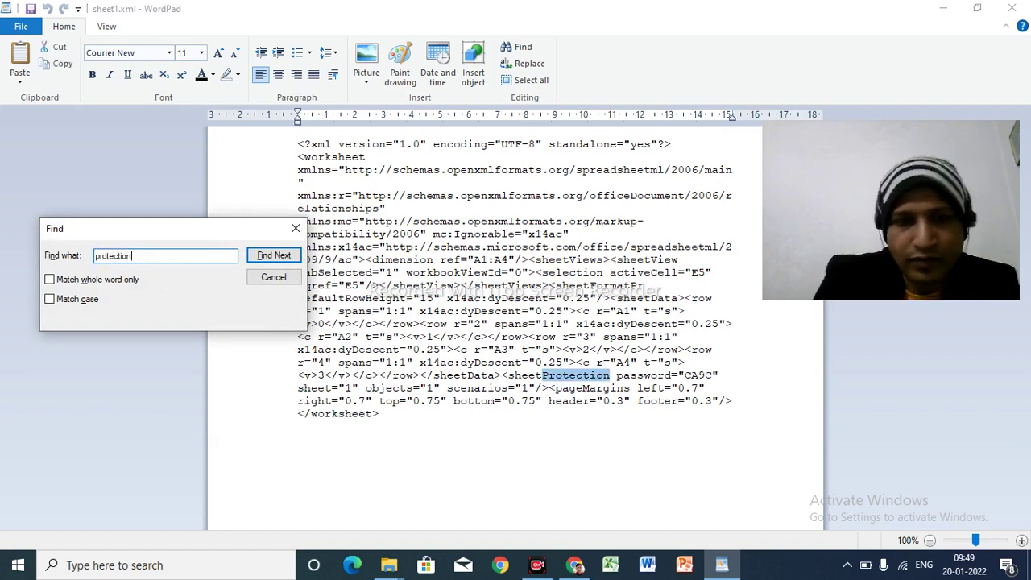
{"action": "key", "text": "Escape"}
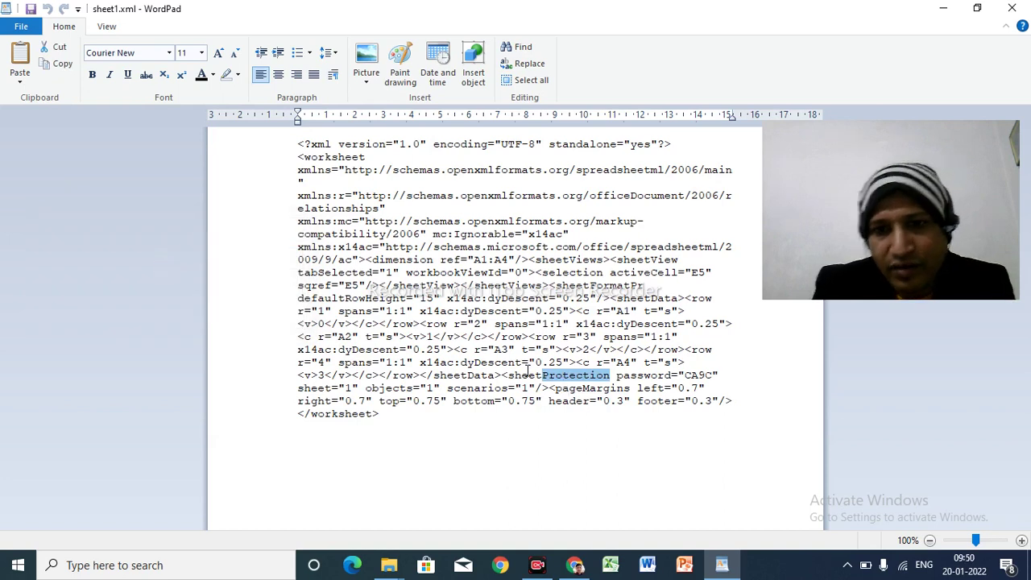
Step: Delete the whole <sheetProtection …/> element from sheet1.xml and save the file
{"action": "left_click", "coordinate": [503, 376]}
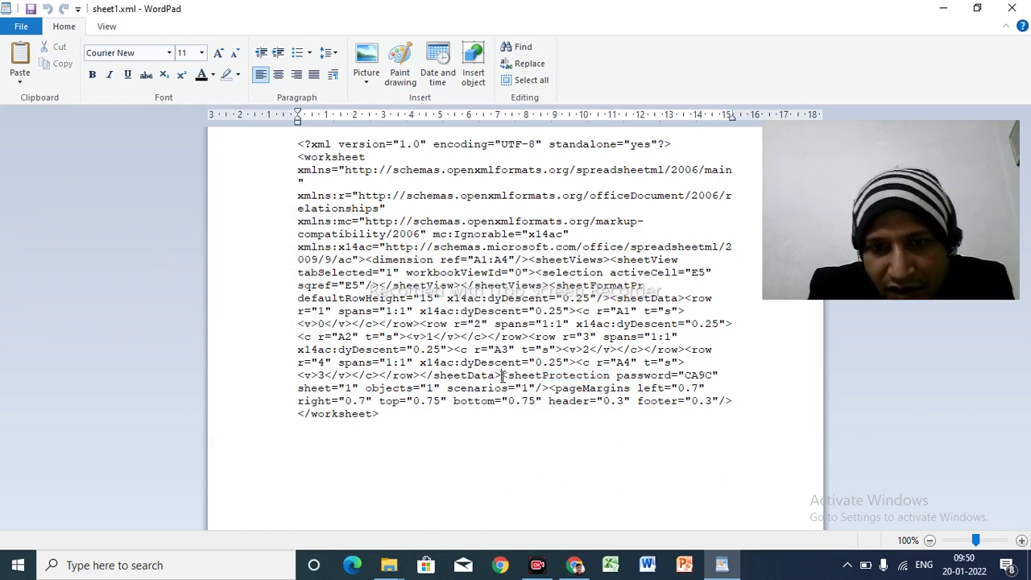
{"action": "key", "text": "shift+Down"}
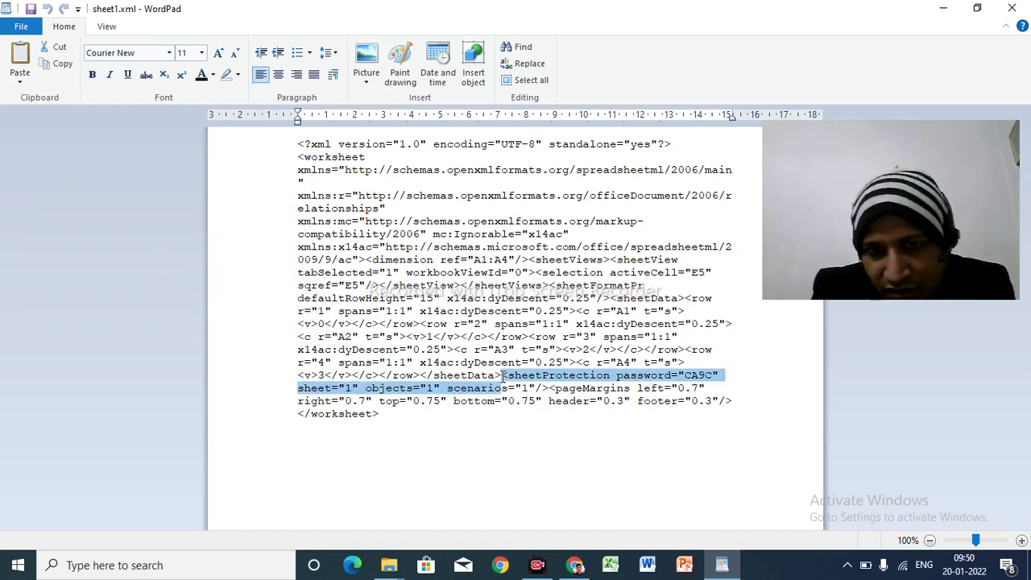
{"action": "key", "text": "shift+Down"}
{"action": "key", "text": "shift+Up"}
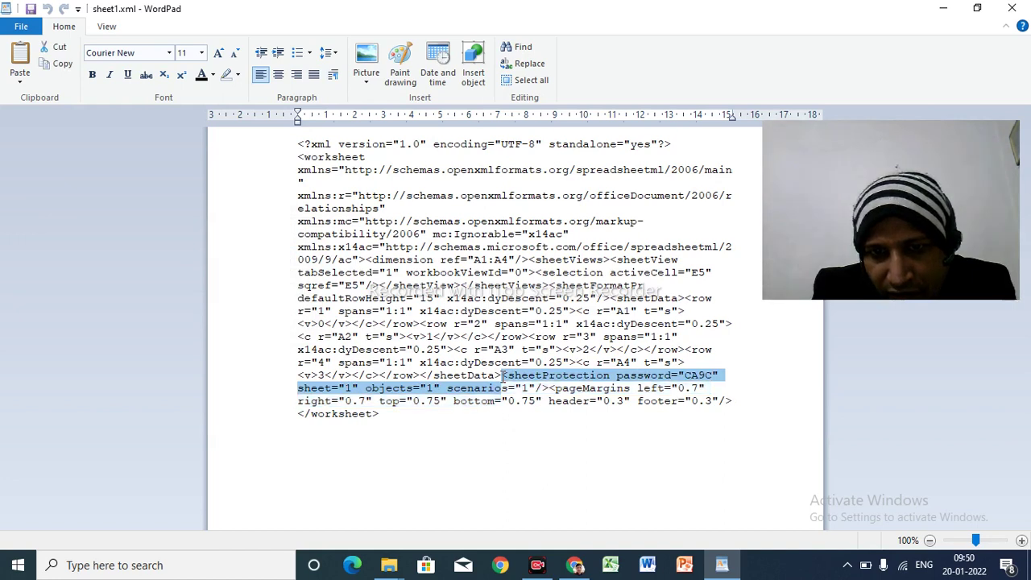
{"action": "key", "text": "shift+Right"}
{"action": "key", "text": "shift+Right"}
{"action": "key", "text": "shift+Right"}
{"action": "key", "text": "shift+Right"}
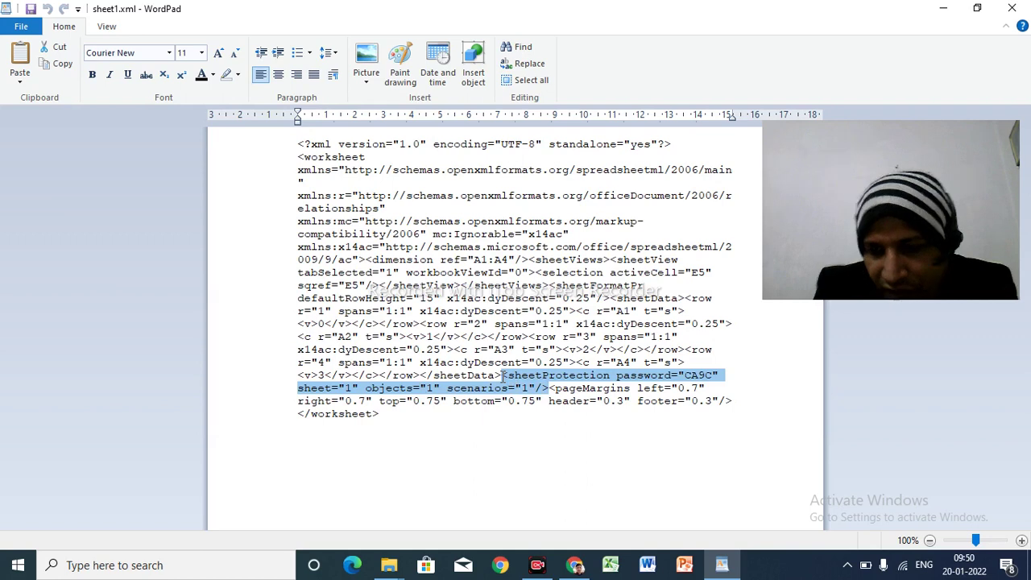
{"action": "key", "text": "Delete"}
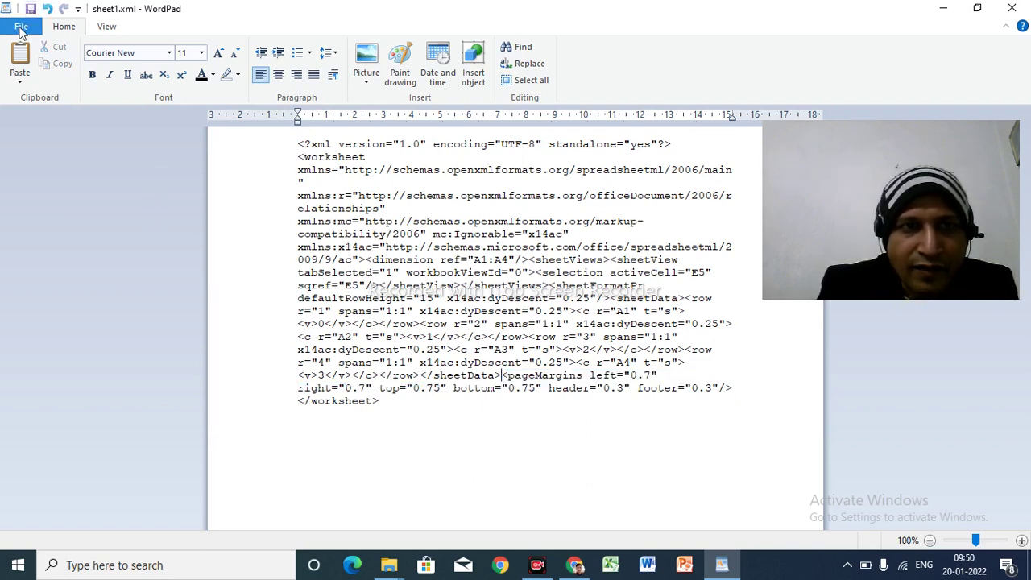
{"action": "left_click", "coordinate": [22, 29]}
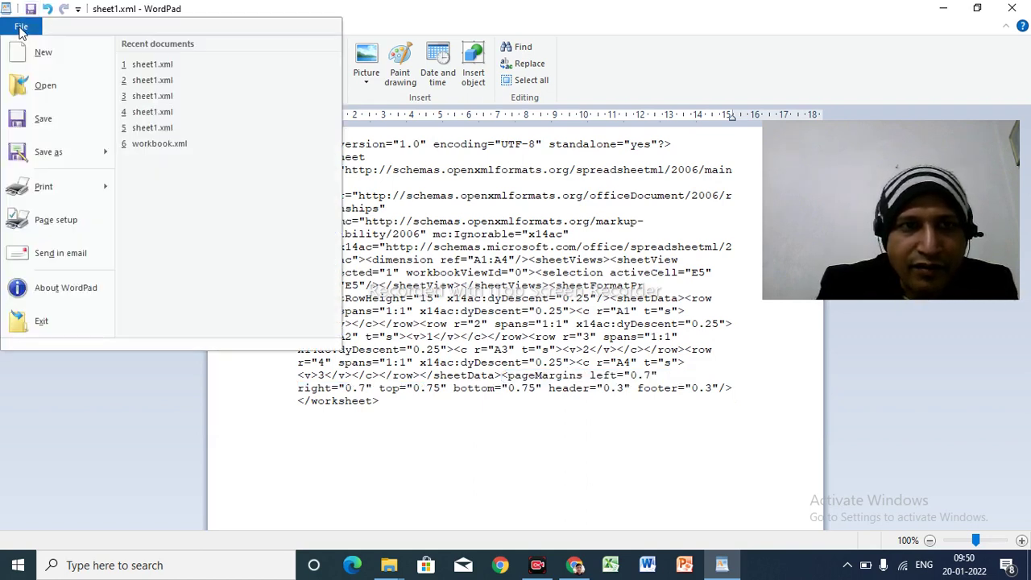
{"action": "left_click", "coordinate": [42, 122]}
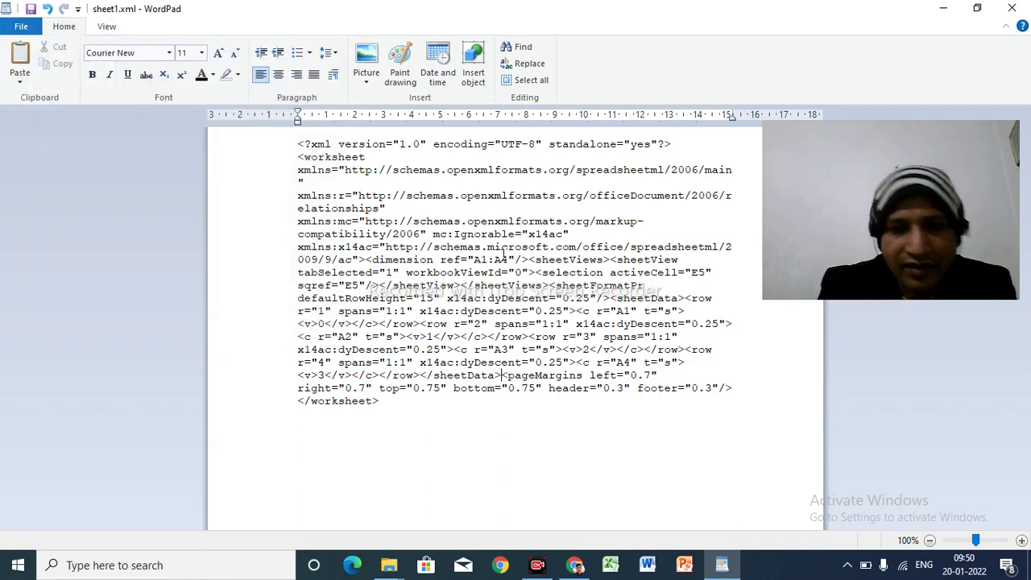
Step: Close WordPad, go back two levels to Book1, and select _rels, docProps, xl and [Content_Types].xml
{"action": "left_click", "coordinate": [1014, 10]}
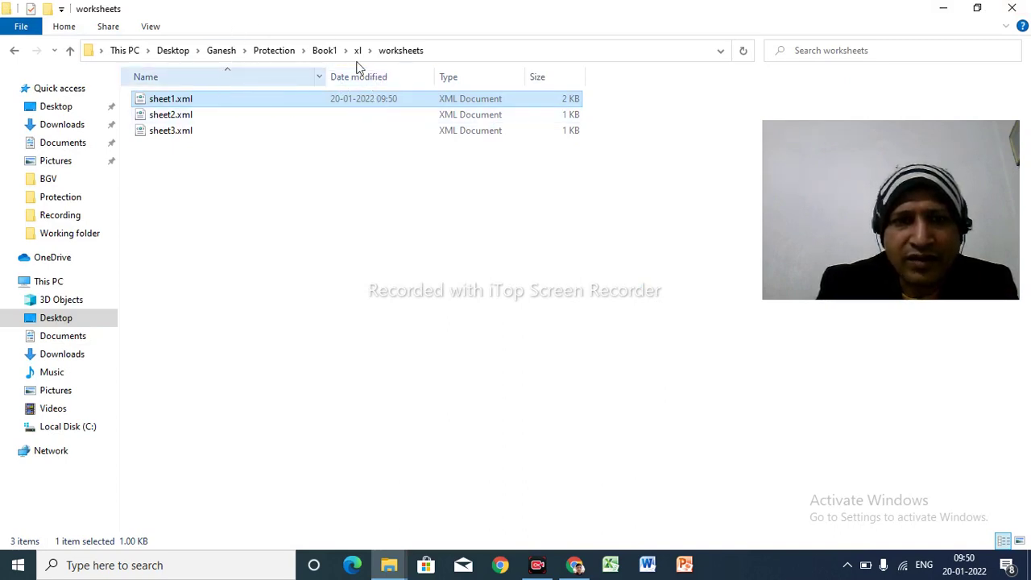
{"action": "left_click", "coordinate": [14, 50]}
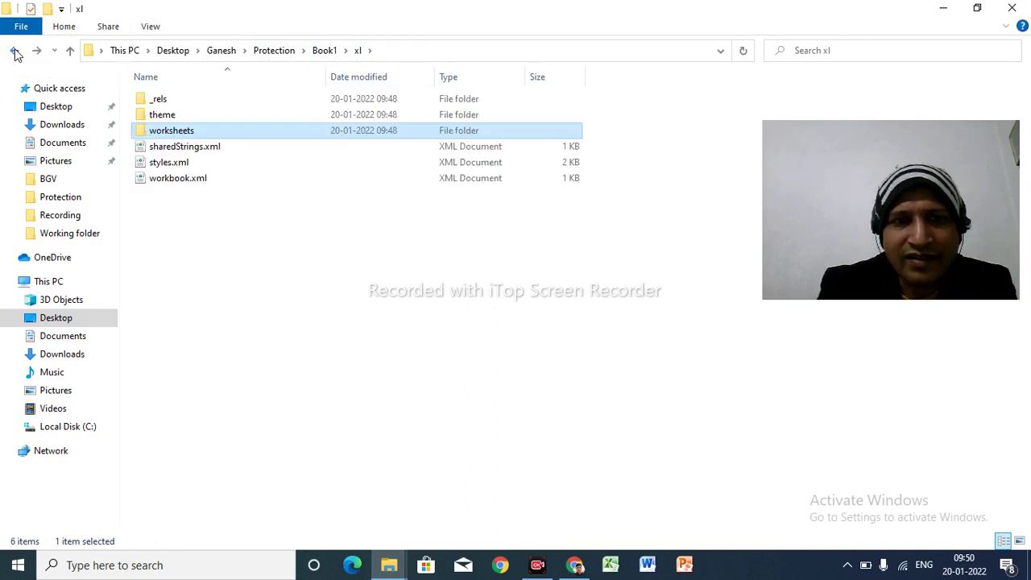
{"action": "left_click", "coordinate": [14, 51]}
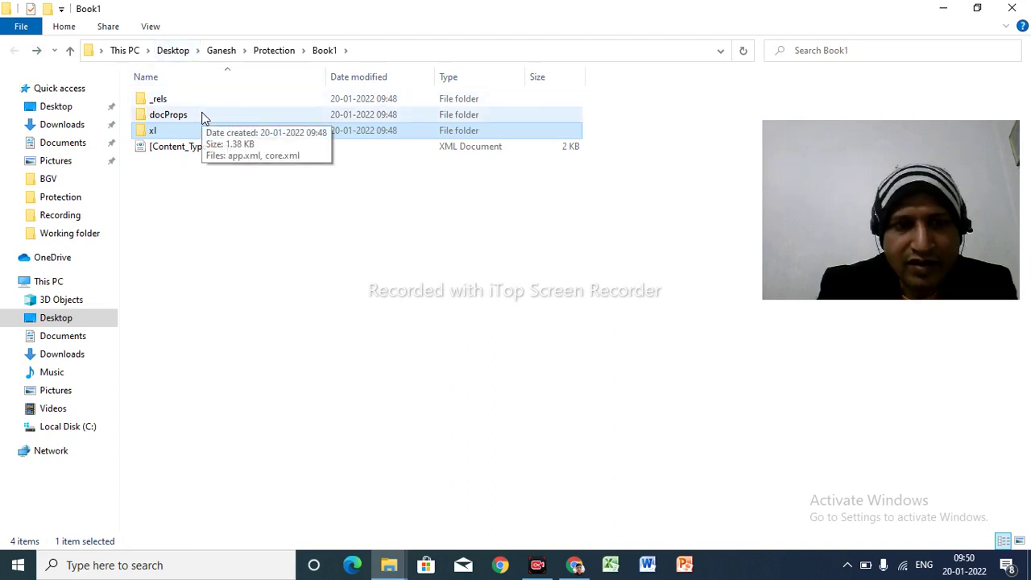
{"action": "key", "text": "ctrl+a"}
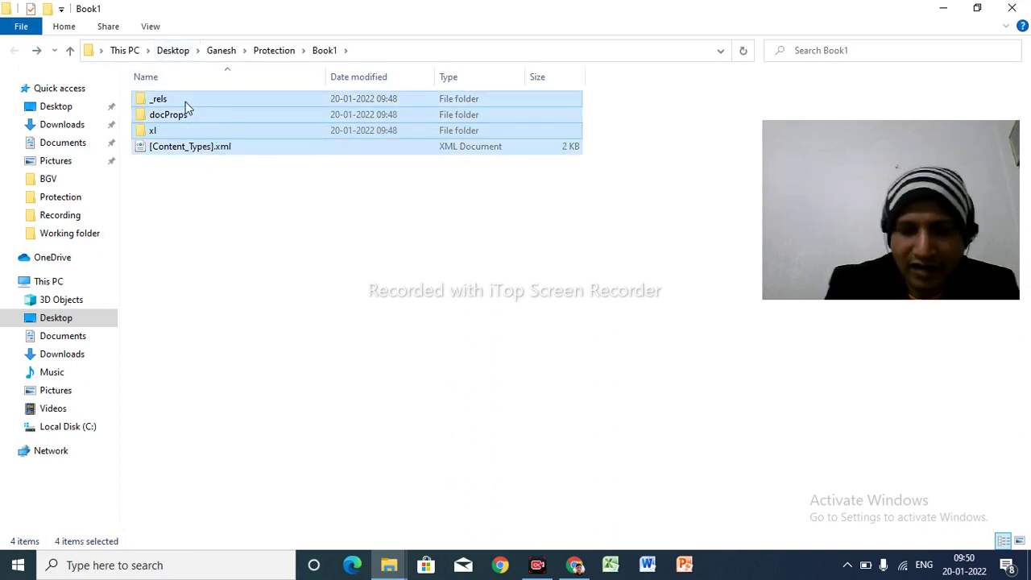
Step: Compress the selected Book1 contents into a zip and rename it ganesh.xlsx, confirming the extension change
{"action": "right_click", "coordinate": [185, 101]}
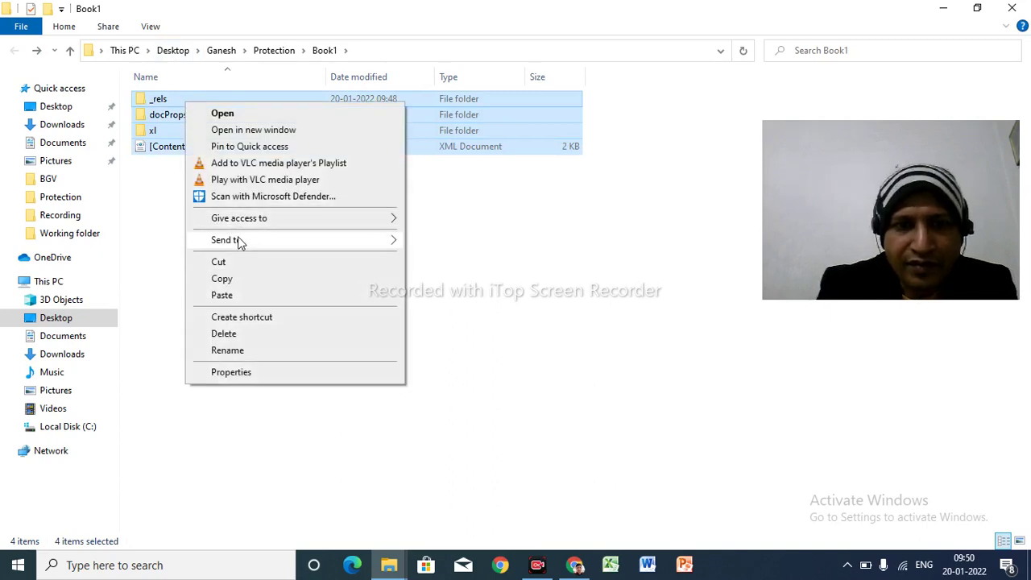
{"action": "mouse_move", "coordinate": [226, 240]}
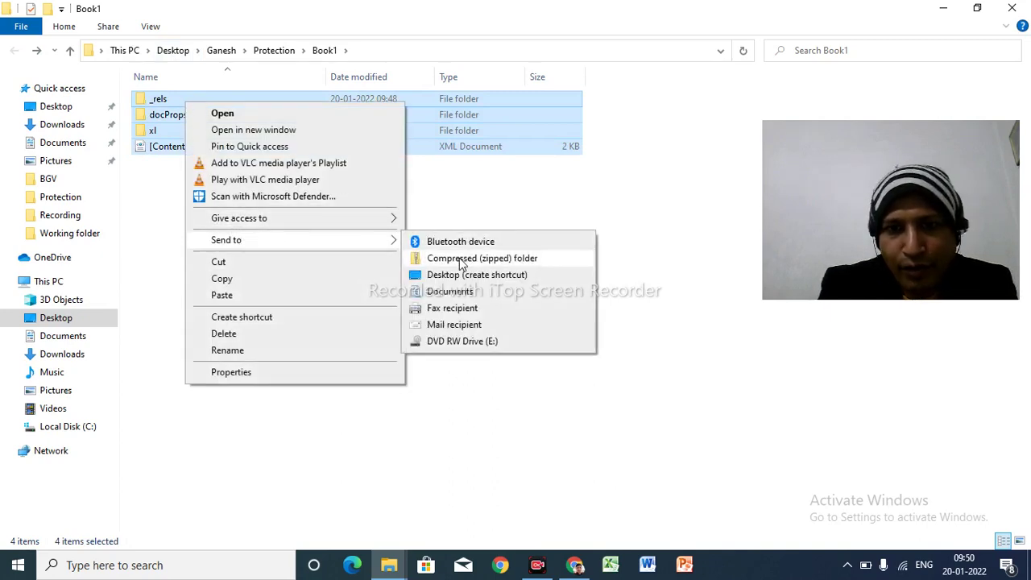
{"action": "left_click", "coordinate": [462, 260]}
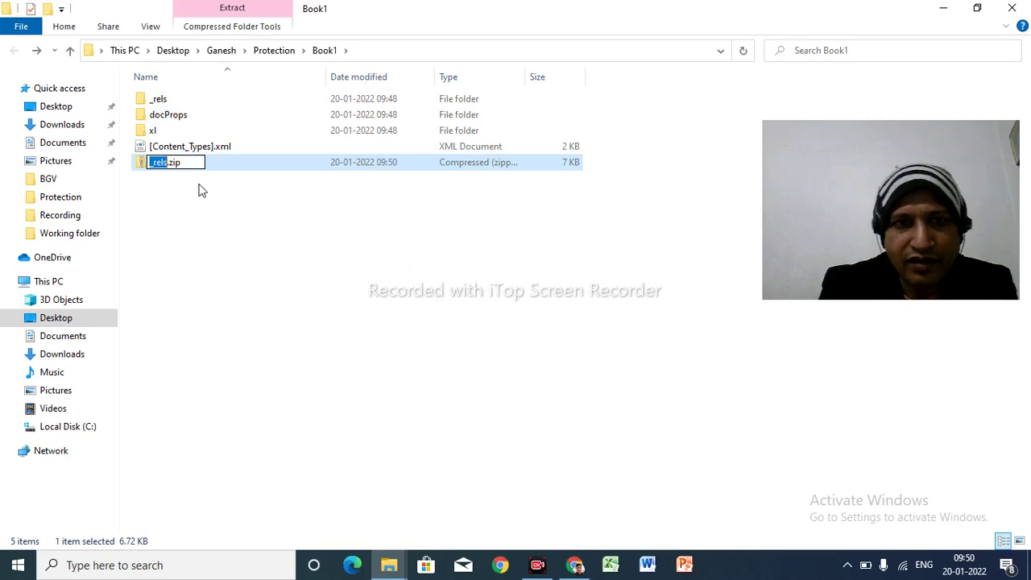
{"action": "left_click", "coordinate": [193, 162]}
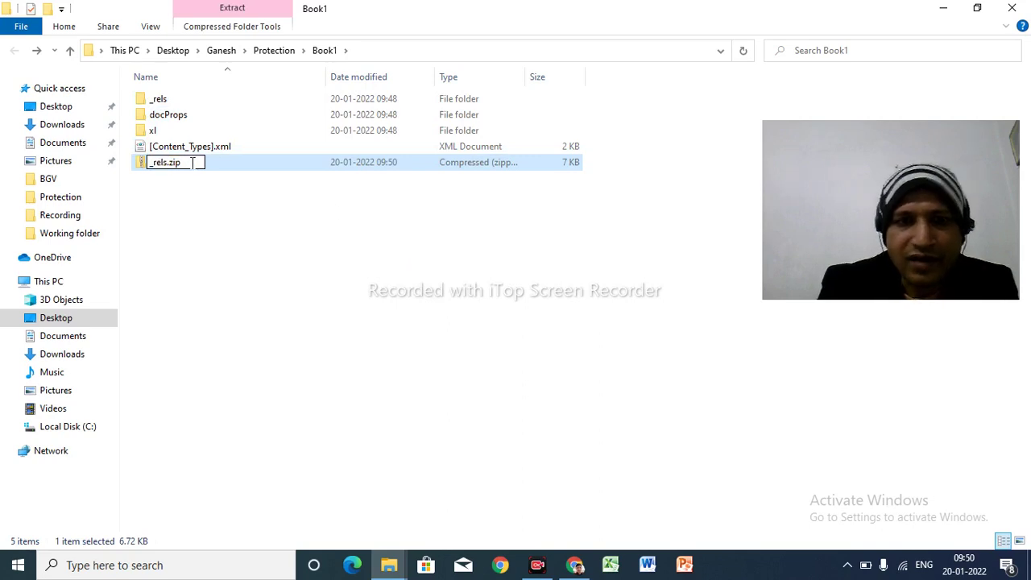
{"action": "key", "text": "BackSpace"}
{"action": "key", "text": "BackSpace"}
{"action": "key", "text": "BackSpace"}
{"action": "type", "text": "xlsx"}
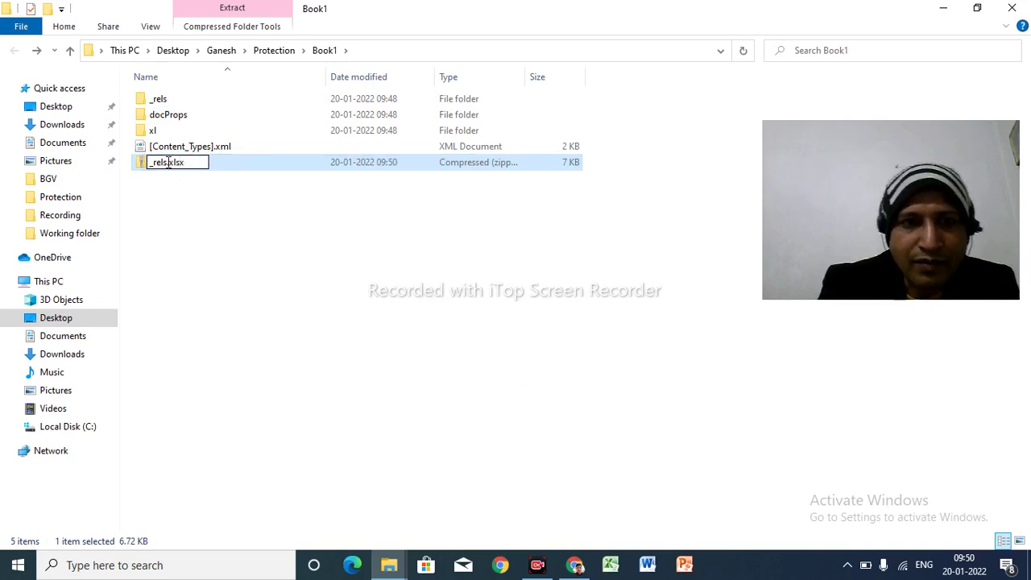
{"action": "key", "text": "BackSpace"}
{"action": "key", "text": "BackSpace"}
{"action": "key", "text": "BackSpace"}
{"action": "key", "text": "BackSpace"}
{"action": "key", "text": "BackSpace"}
{"action": "type", "text": "ganesh"}
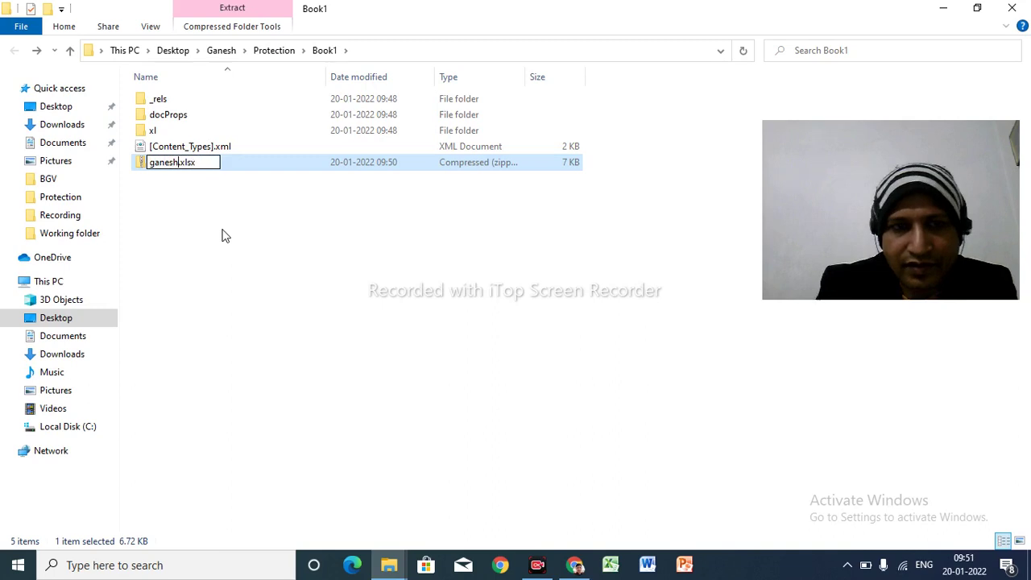
{"action": "key", "text": "Return"}
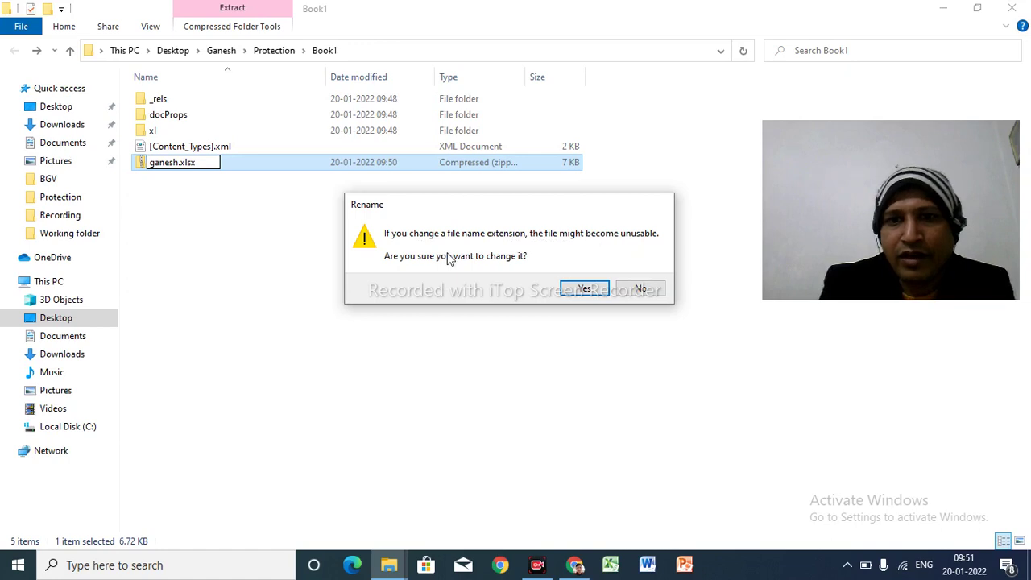
{"action": "left_click", "coordinate": [574, 291]}
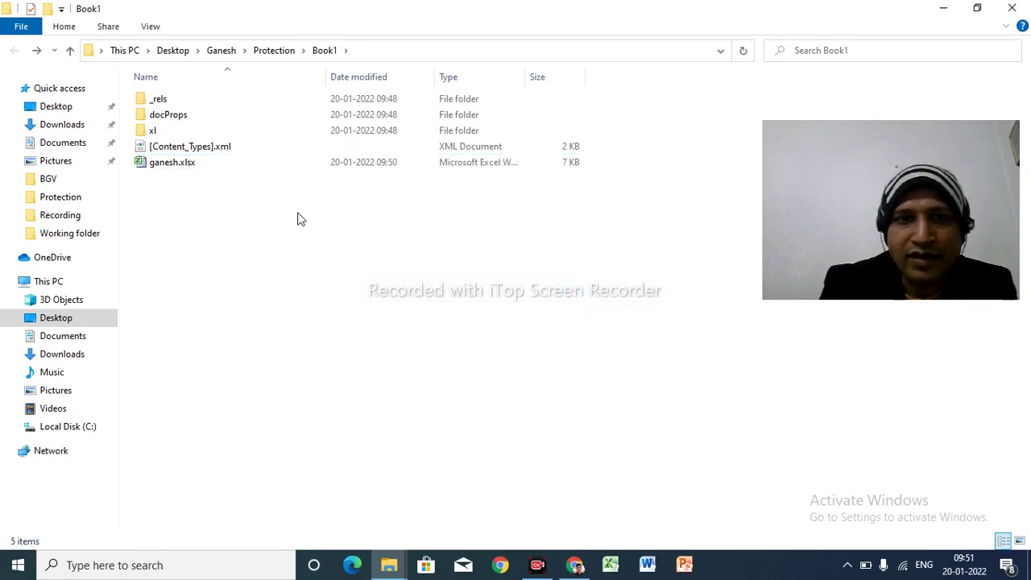
Step: Open ganesh.xlsx in Excel, dismiss the activation notice, and select cell C3
{"action": "double_click", "coordinate": [179, 164]}
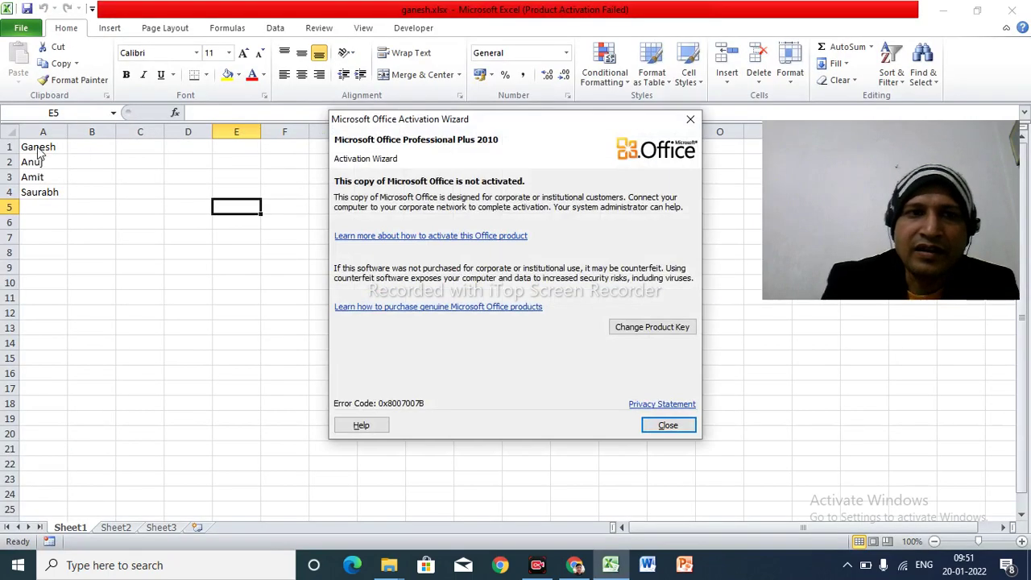
{"action": "left_click", "coordinate": [691, 120]}
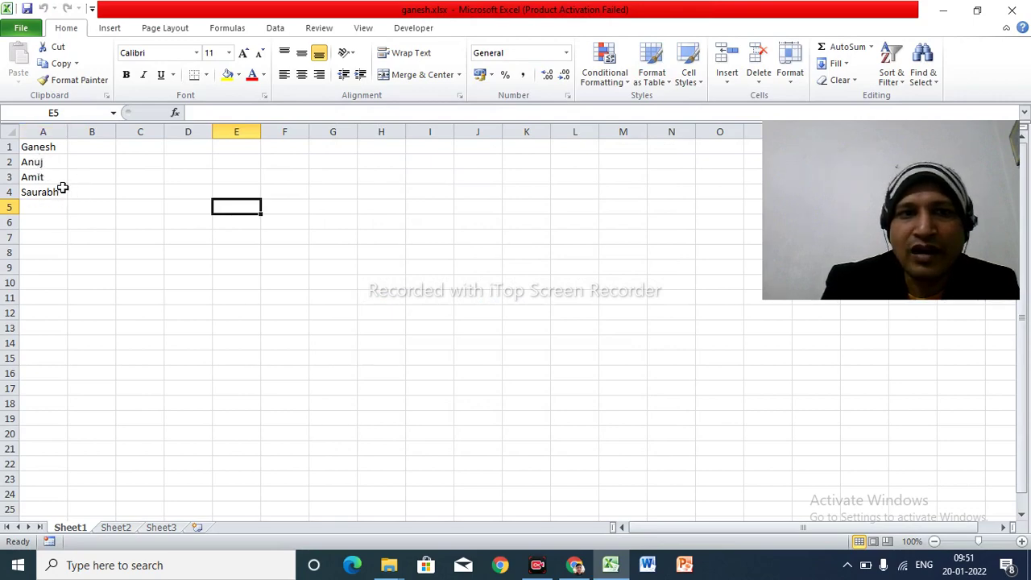
{"action": "left_click", "coordinate": [137, 180]}
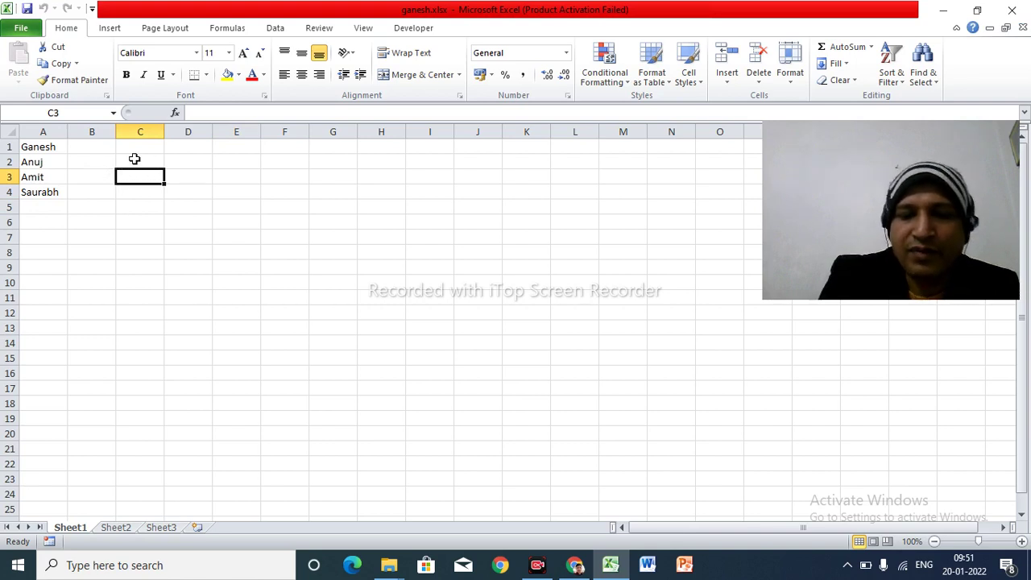
Step: Enter the name Rajesh in cell C1
{"action": "key", "text": "Up"}
{"action": "key", "text": "Up"}
{"action": "key", "text": "Left"}
{"action": "key", "text": "Right"}
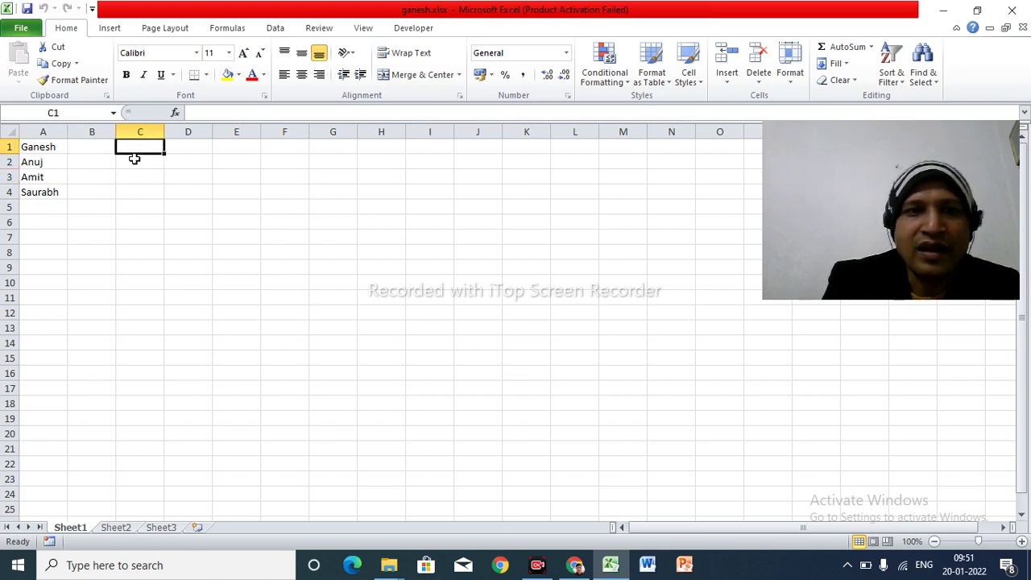
{"action": "key", "text": "Down"}
{"action": "key", "text": "Up"}
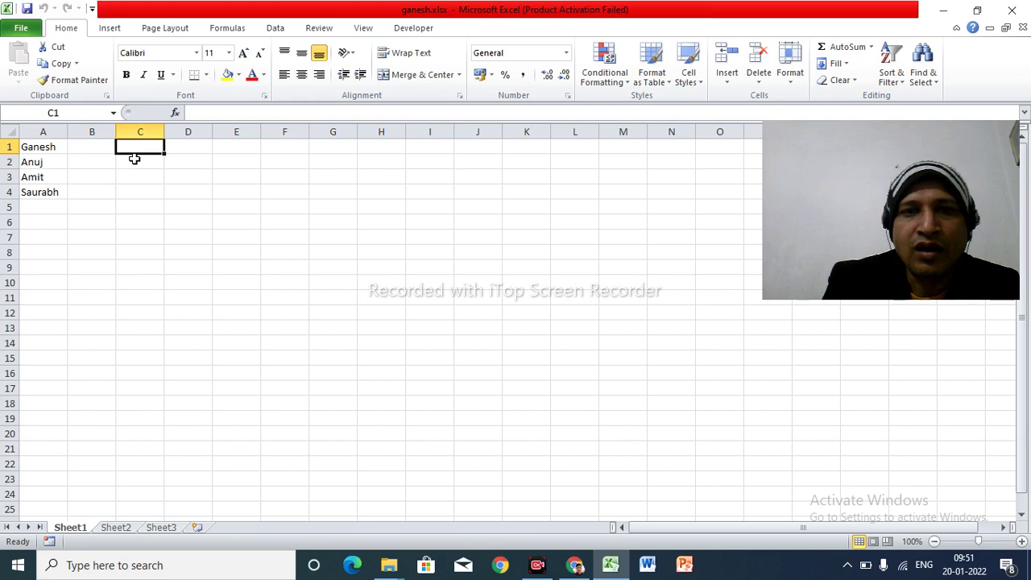
{"action": "type", "text": "ganes"}
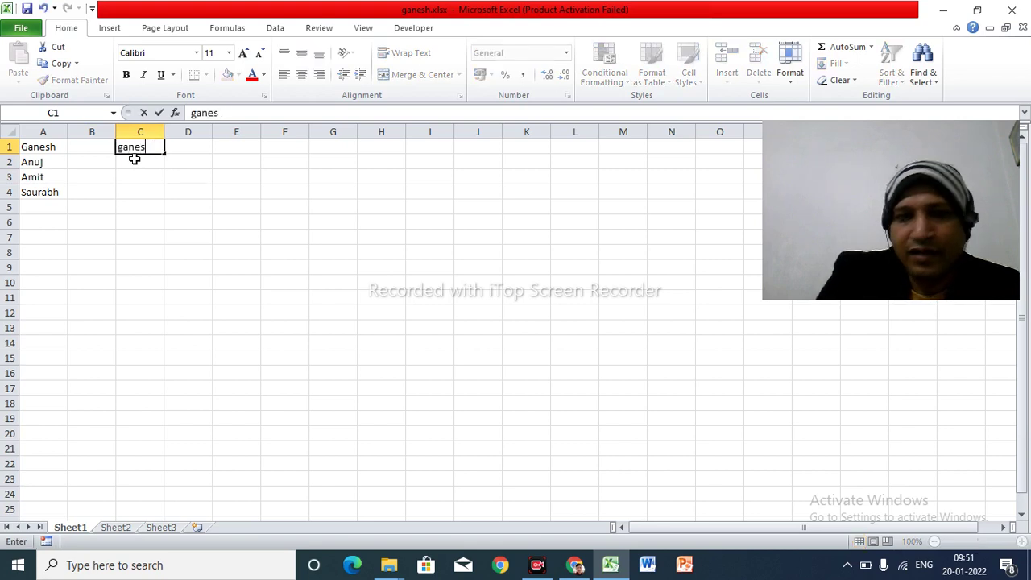
{"action": "key", "text": "BackSpace"}
{"action": "key", "text": "BackSpace"}
{"action": "key", "text": "BackSpace"}
{"action": "type", "text": "Rajesh"}
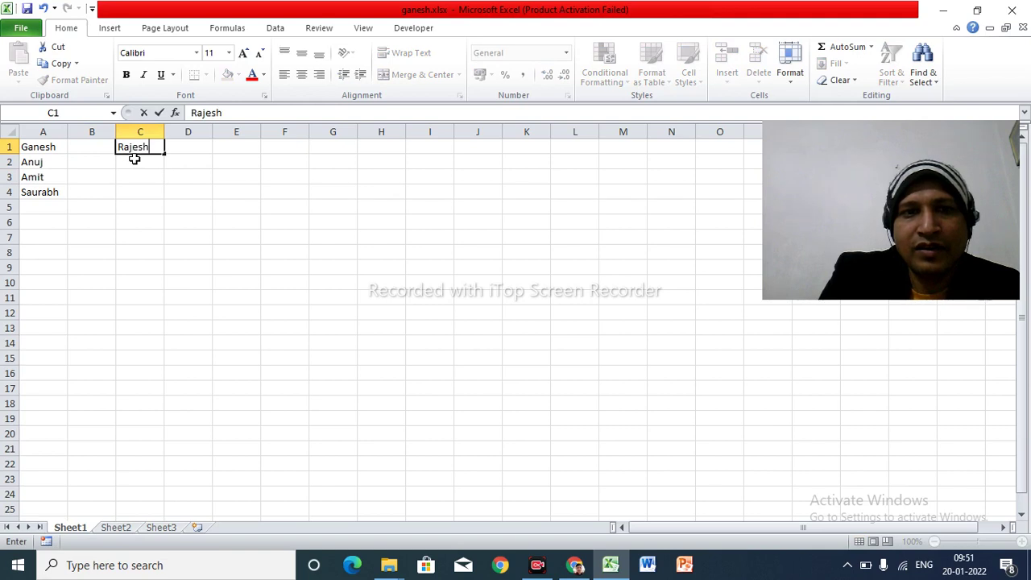
{"action": "key", "text": "Return"}
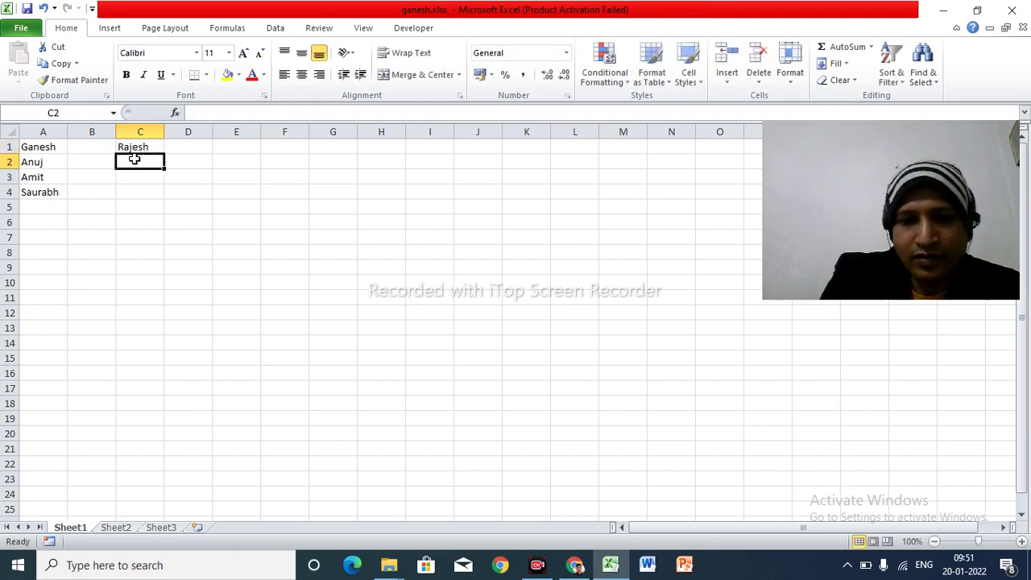
Step: Enter Sumit in C2, then minimize Excel and the Book1 window to reveal the Protection folder
{"action": "type", "text": "Su"}
{"action": "type", "text": "t"}
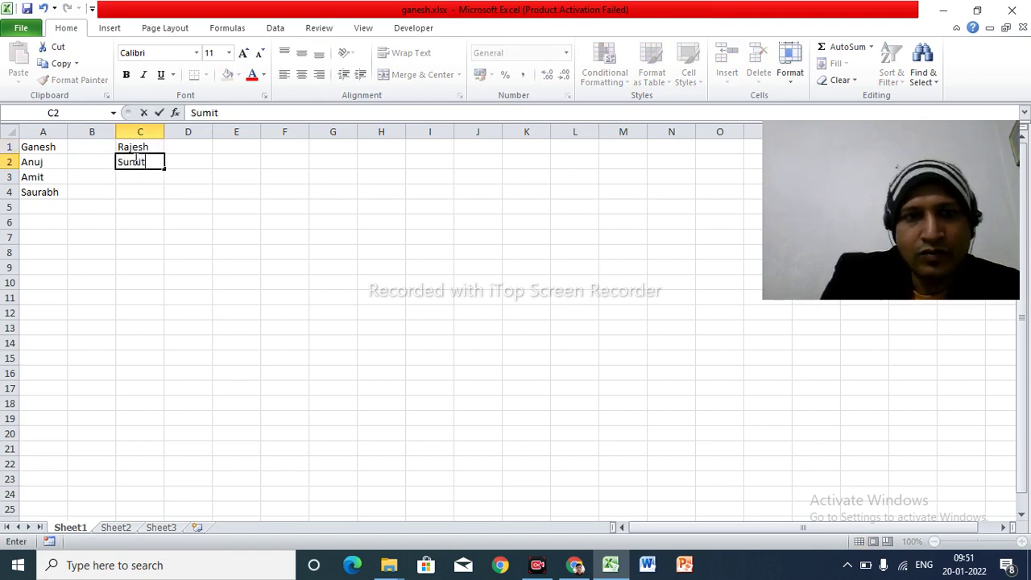
{"action": "key", "text": "Return"}
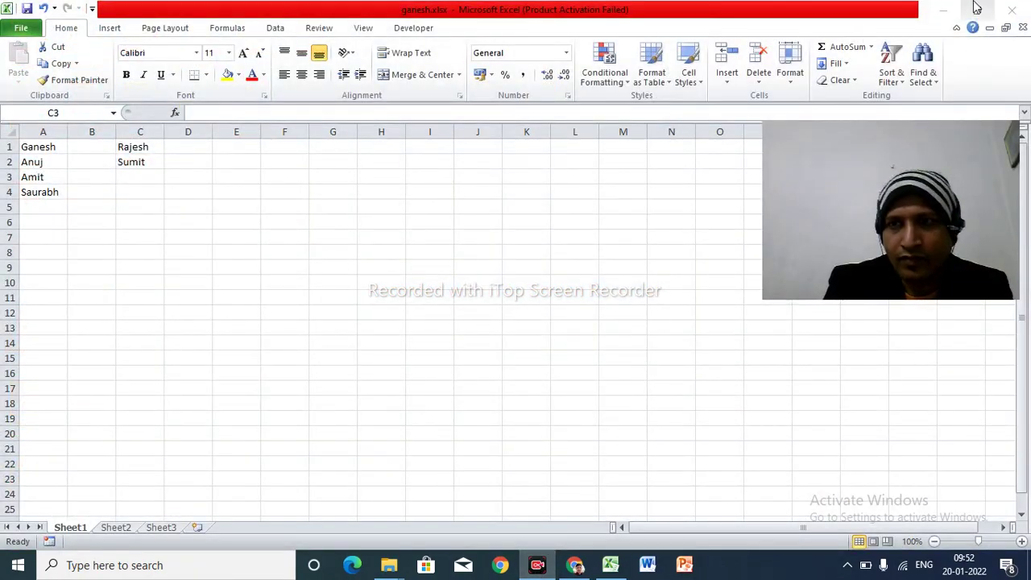
{"action": "left_click", "coordinate": [945, 15]}
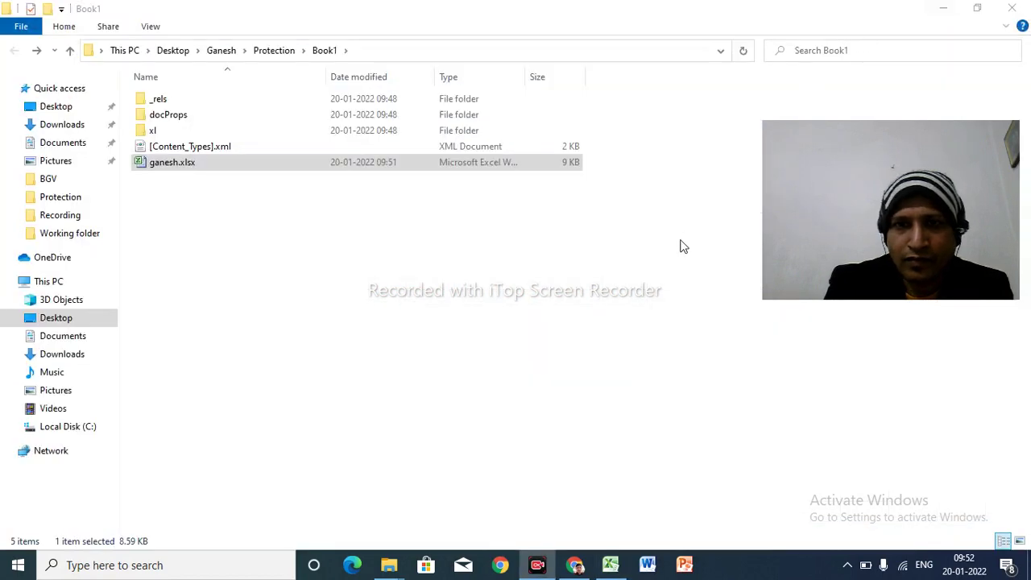
{"action": "left_click", "coordinate": [946, 13]}
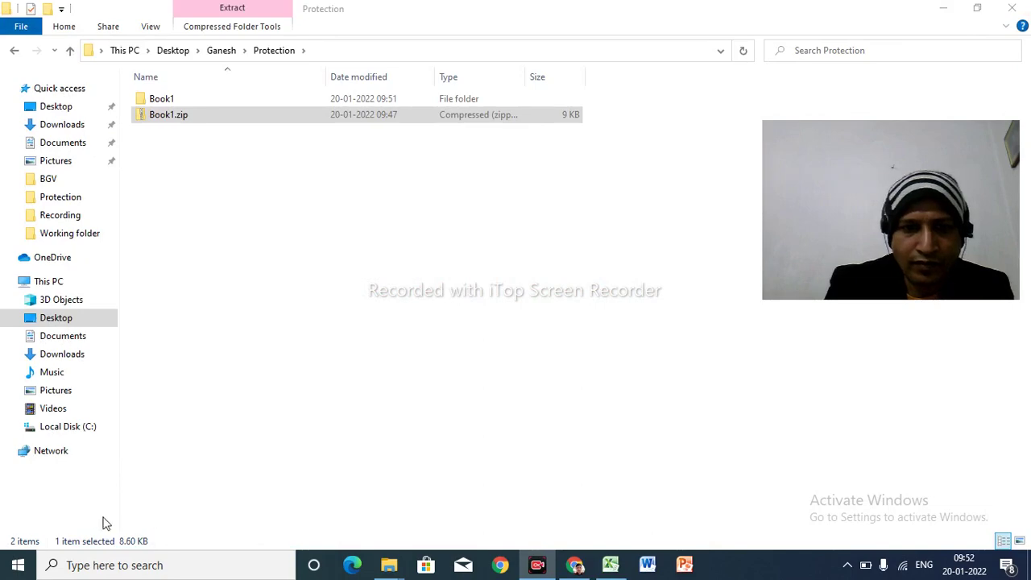